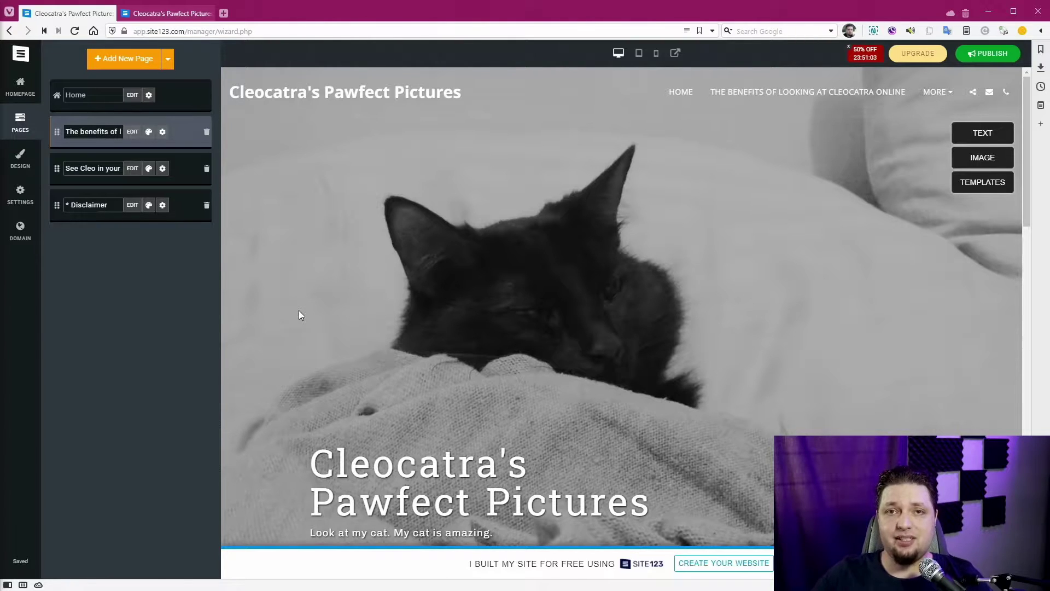
- Scroll the preview down to the 'Benefits of Looking at Cleocatra Online' section and its three cat cards
scroll(298, 310, "down", 6)
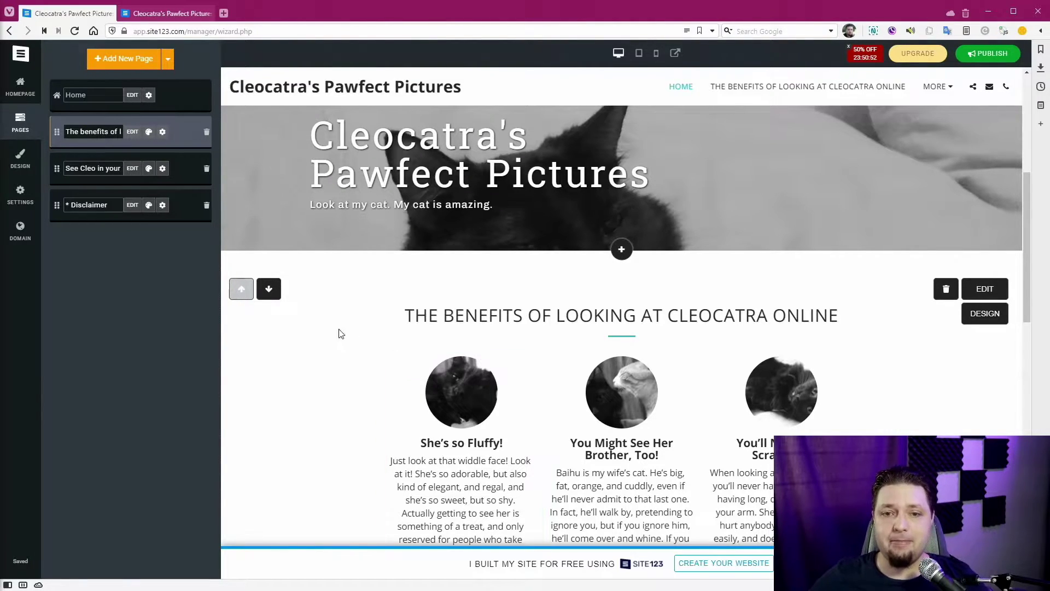
scroll(392, 328, "down", 4)
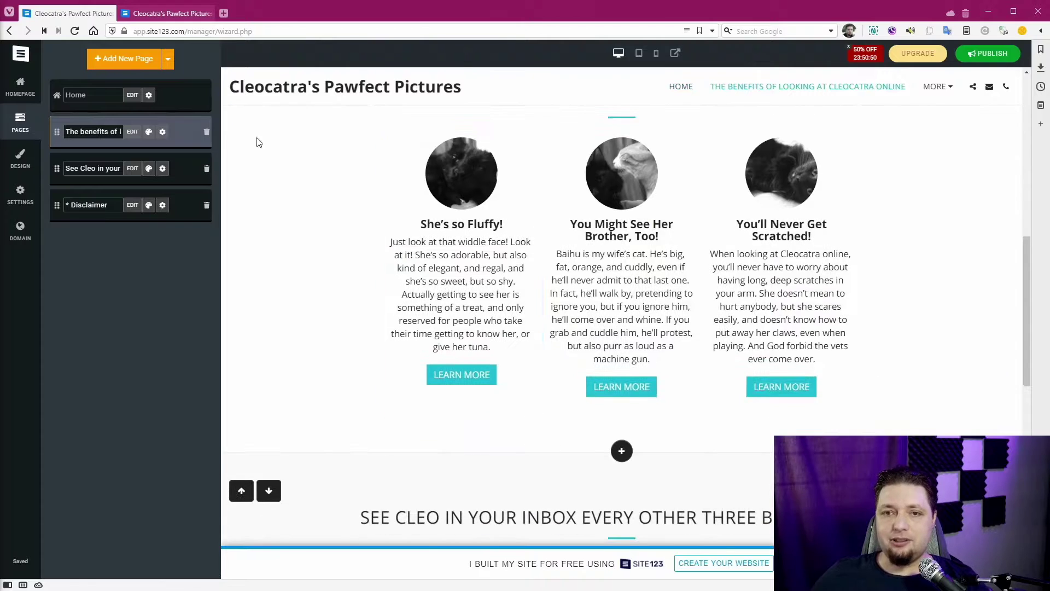
left_click(166, 13)
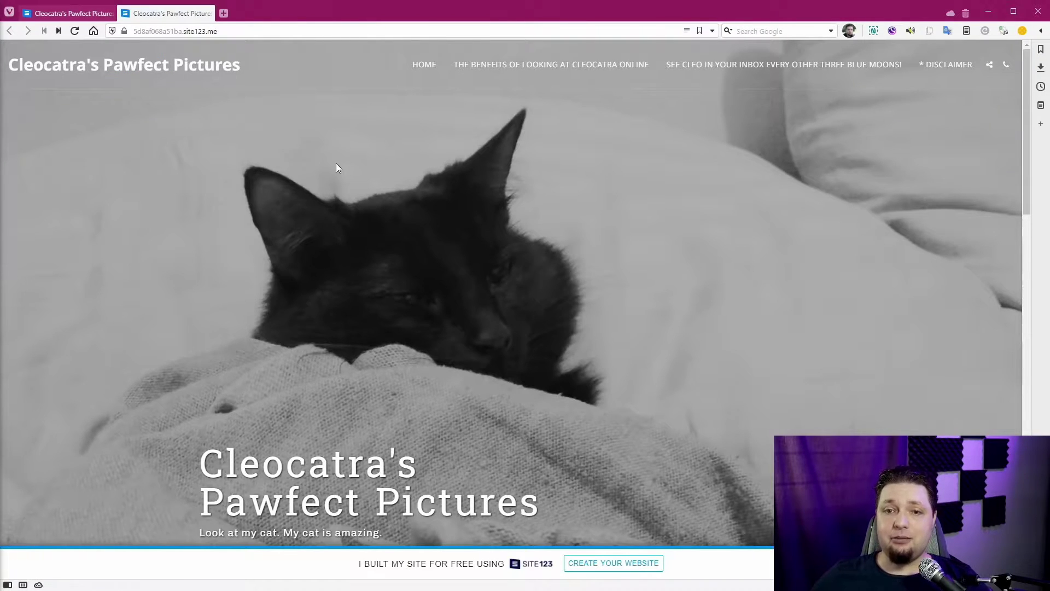
scroll(336, 163, "down", 5)
scroll(336, 163, "down", 18)
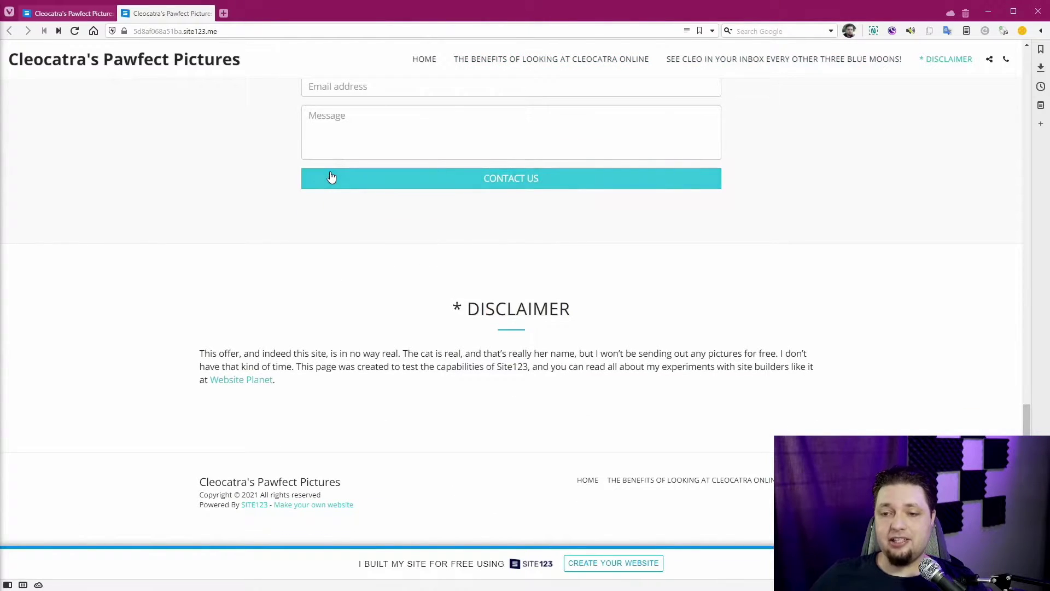
scroll(317, 166, "up", 20)
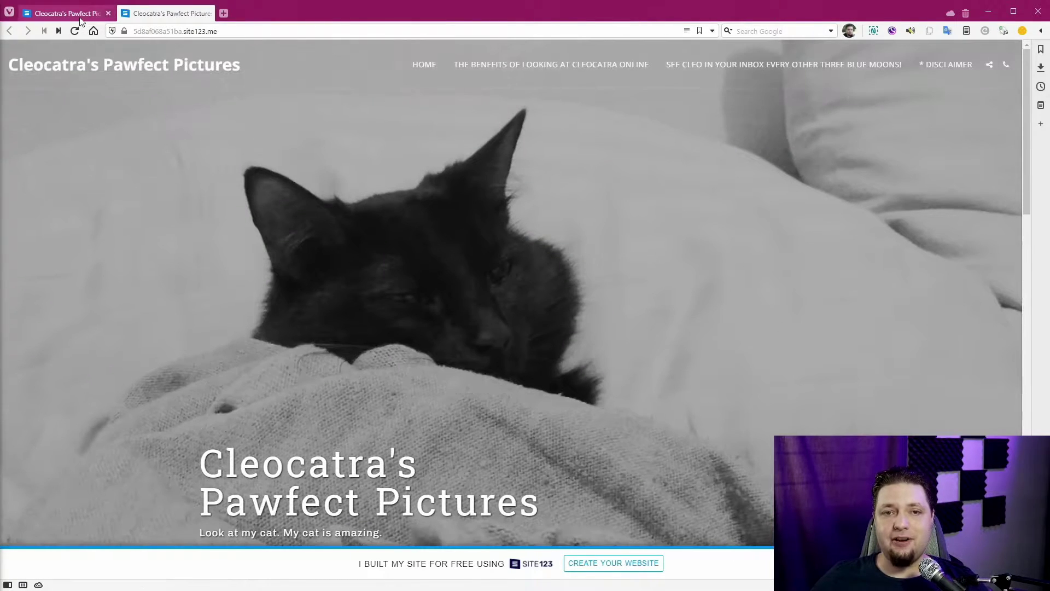
left_click(87, 14)
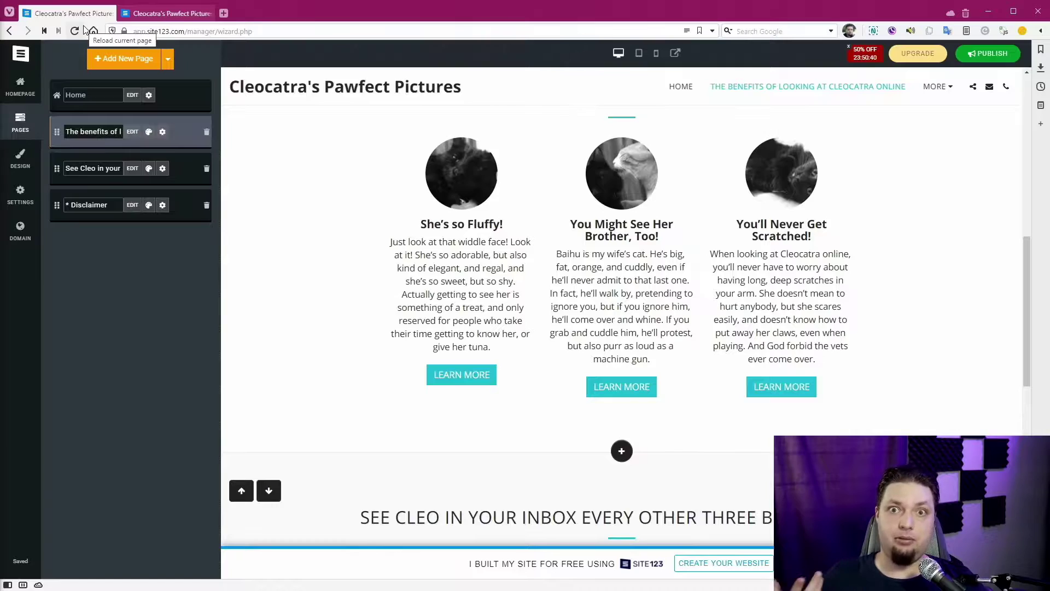
scroll(788, 331, "up", 2)
scroll(782, 351, "up", 5)
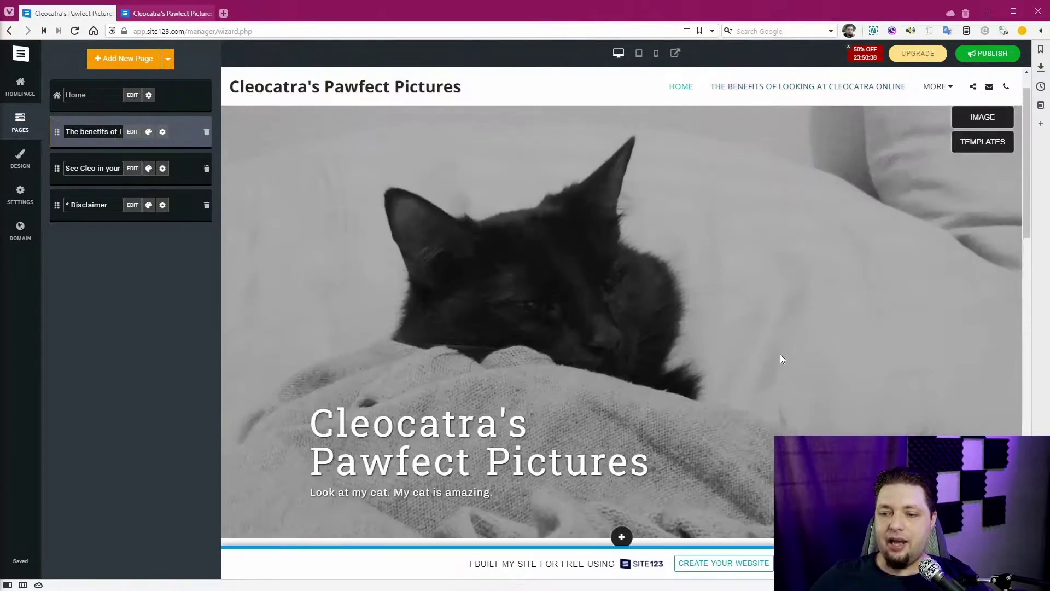
scroll(837, 380, "down", 4)
left_click(986, 235)
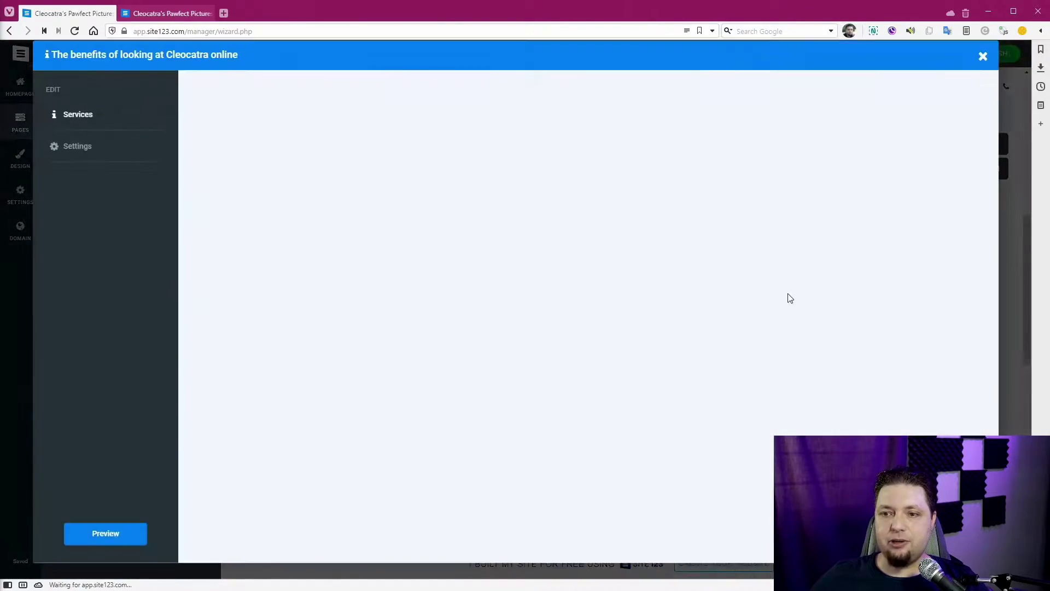
left_click(301, 190)
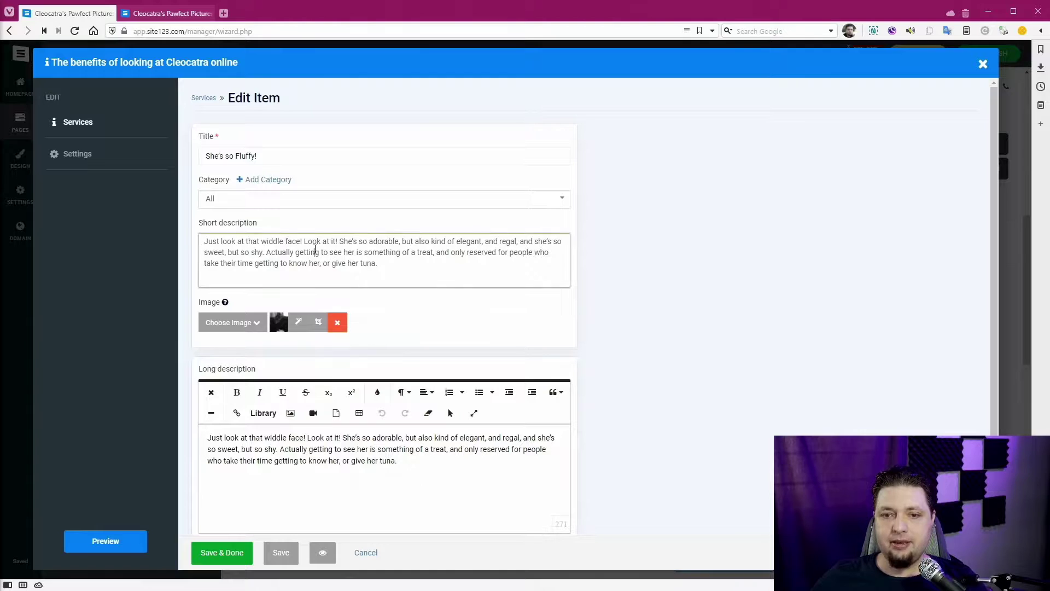
scroll(297, 290, "down", 2)
scroll(288, 373, "up", 2)
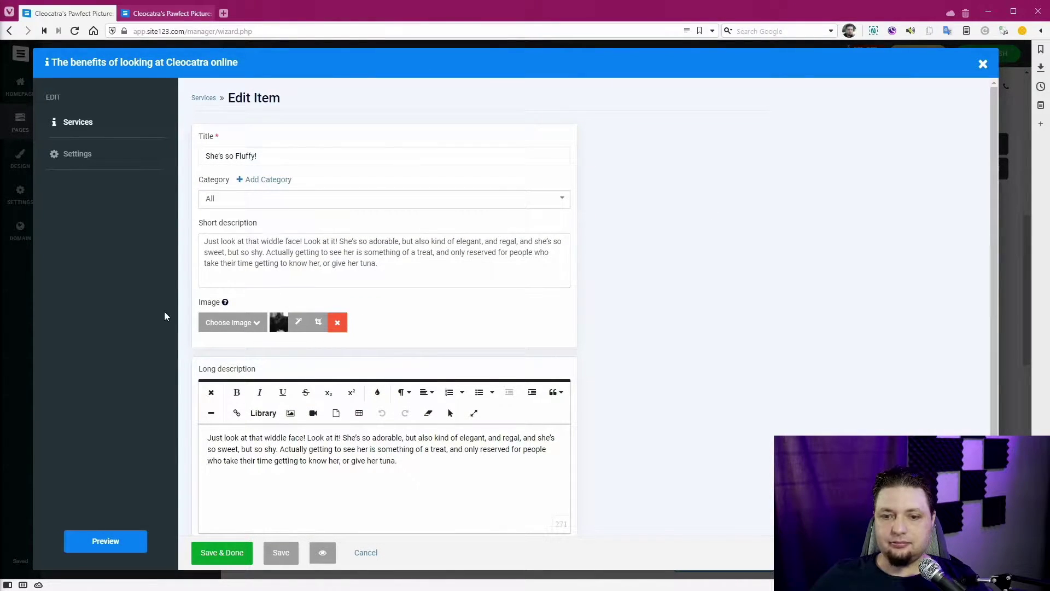
left_click(983, 64)
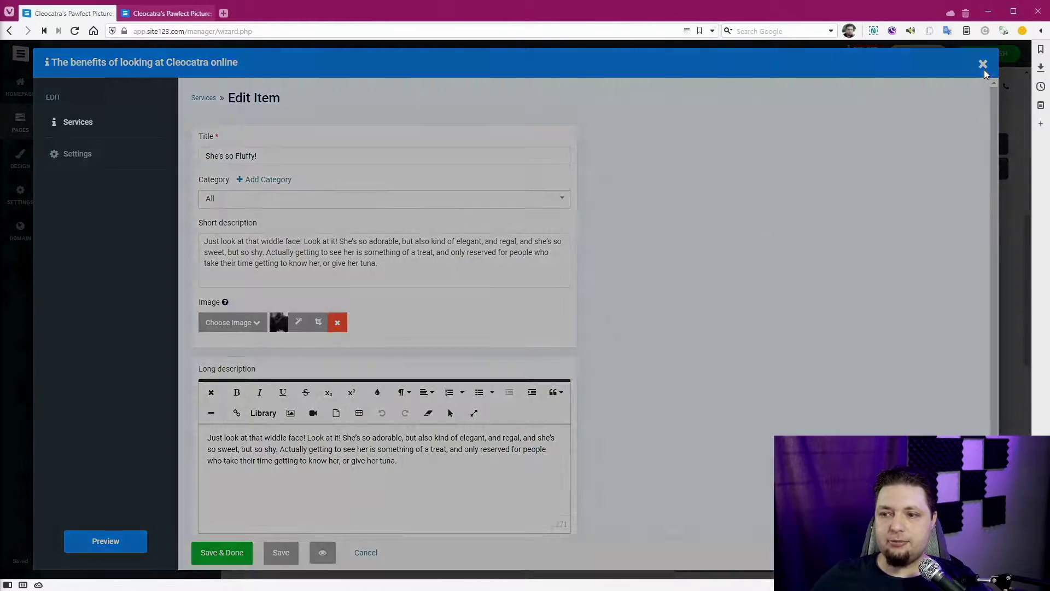
left_click(629, 337)
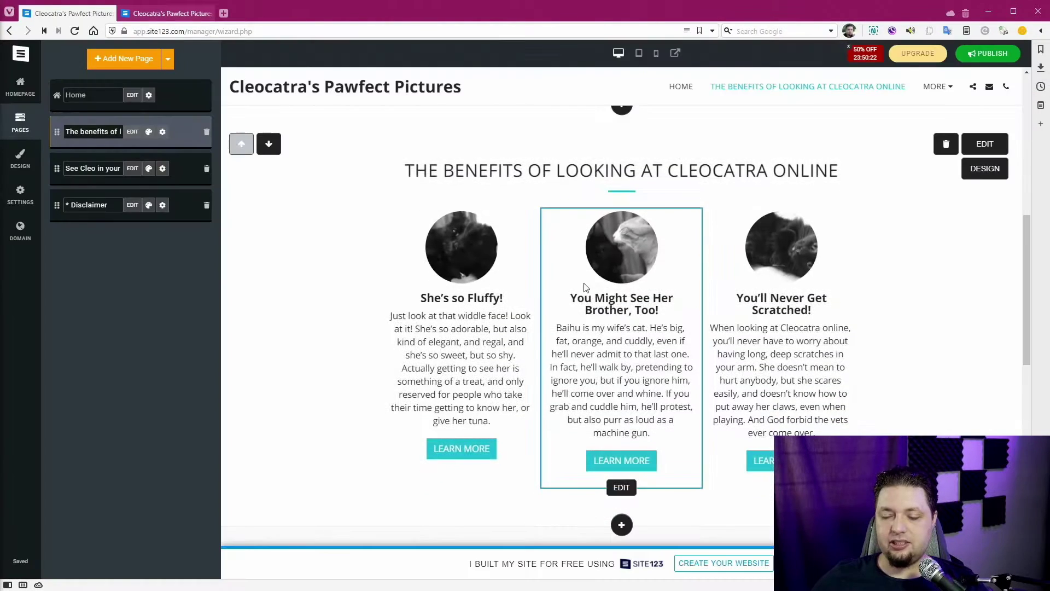
scroll(563, 329, "down", 4)
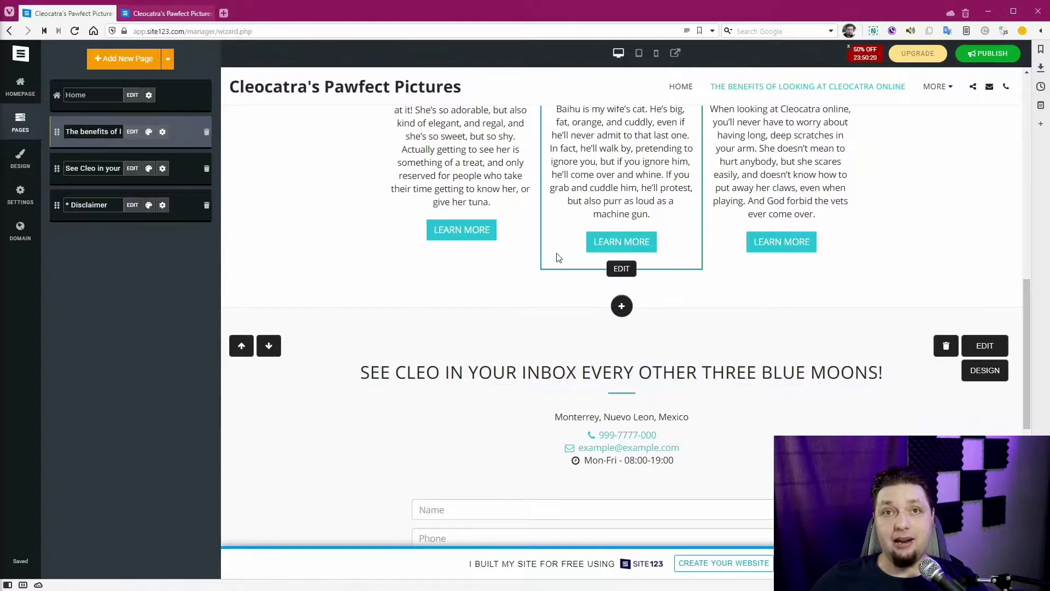
left_click(621, 306)
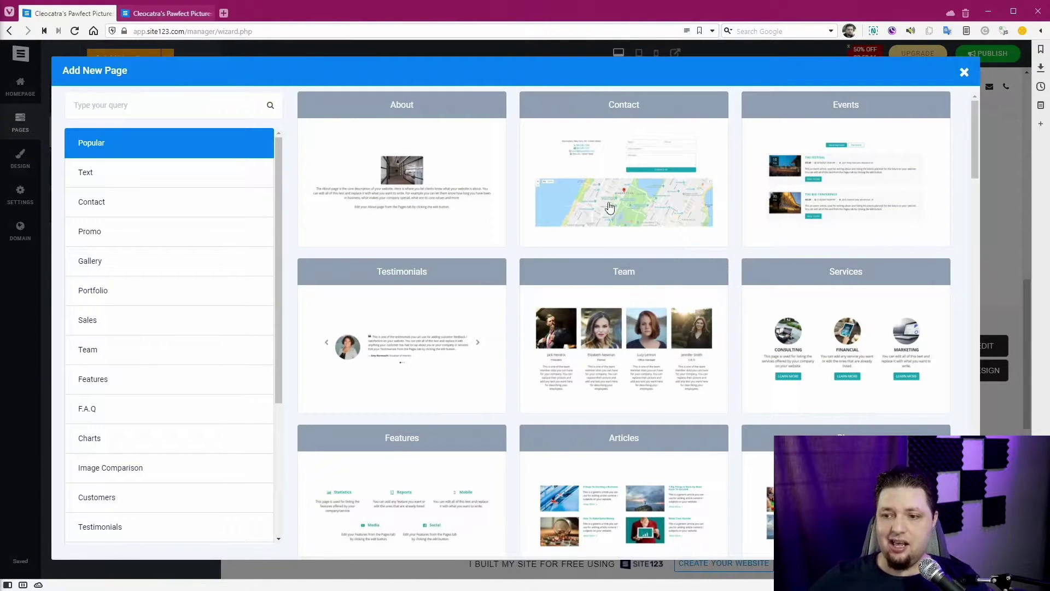
left_click(594, 363)
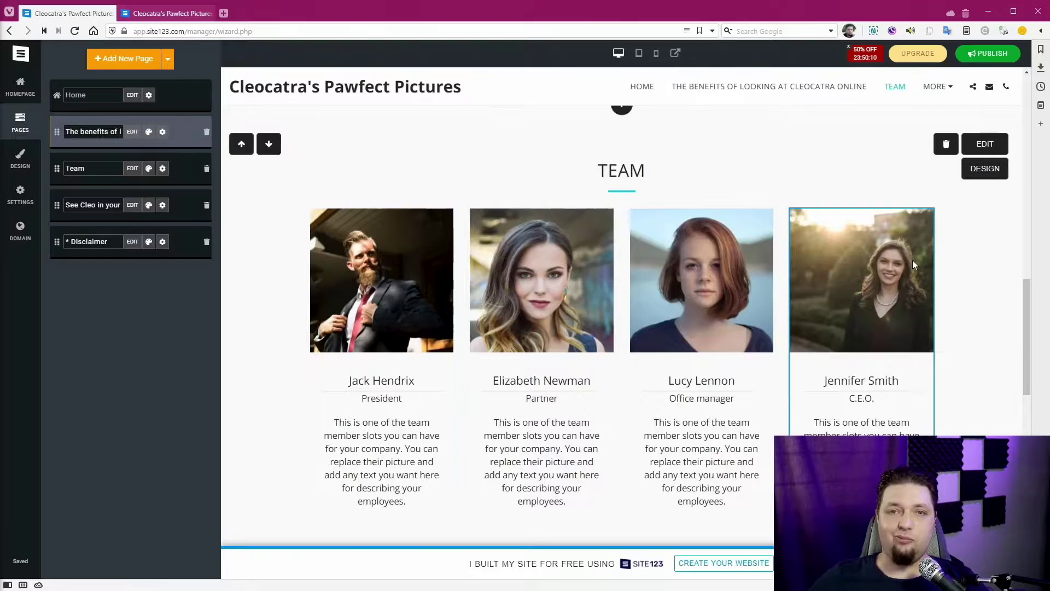
left_click(983, 169)
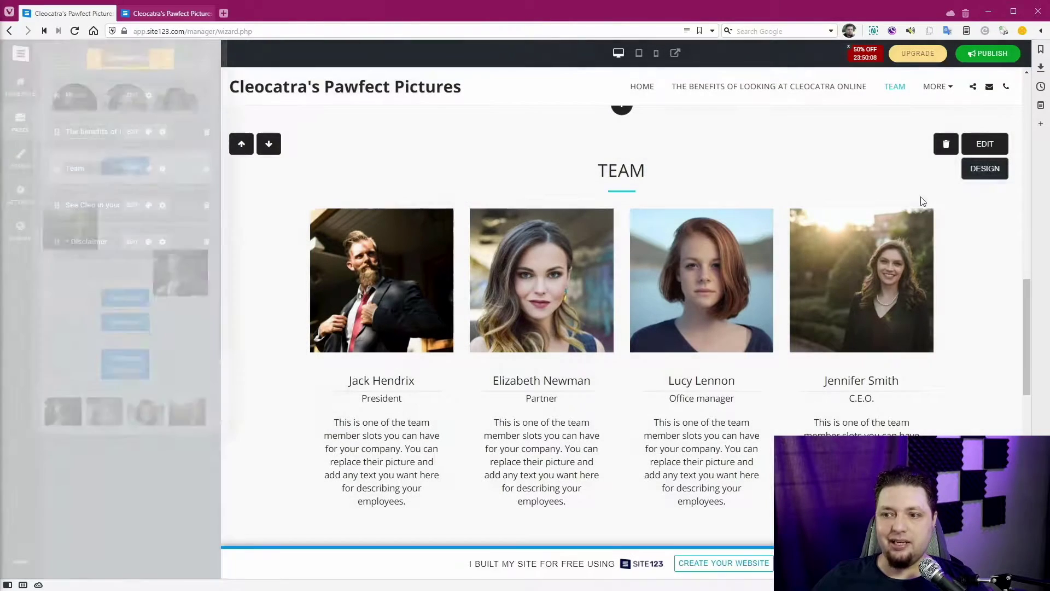
scroll(137, 227, "down", 6)
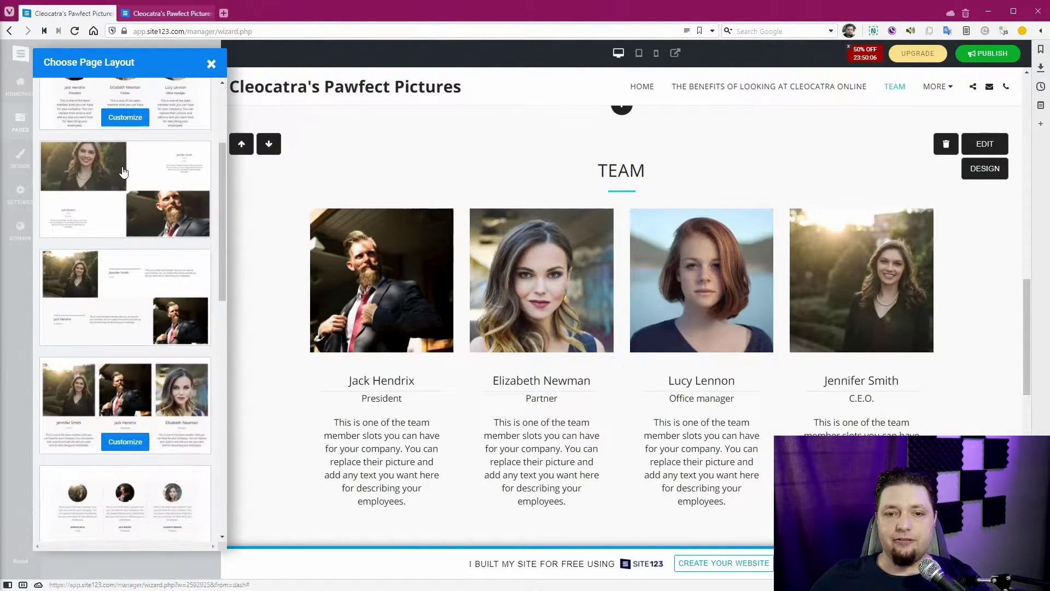
scroll(137, 227, "down", 7)
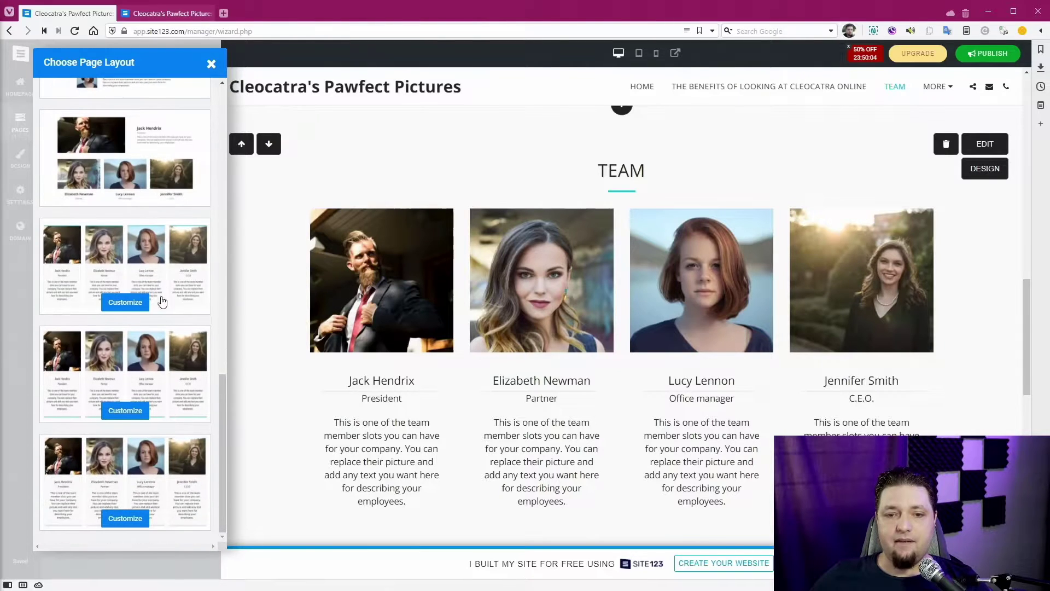
left_click(91, 178)
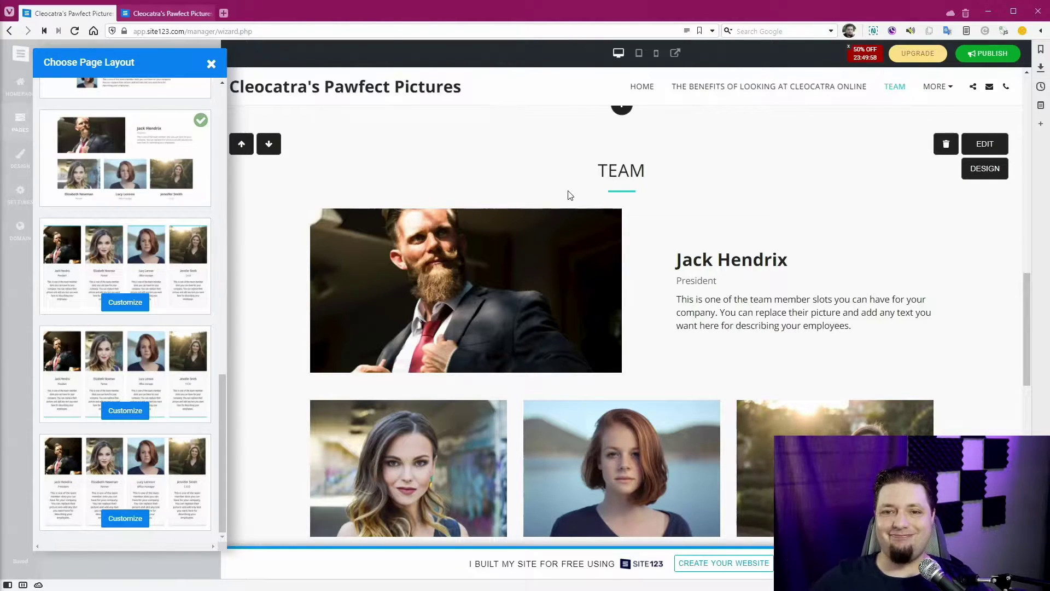
left_click(212, 64)
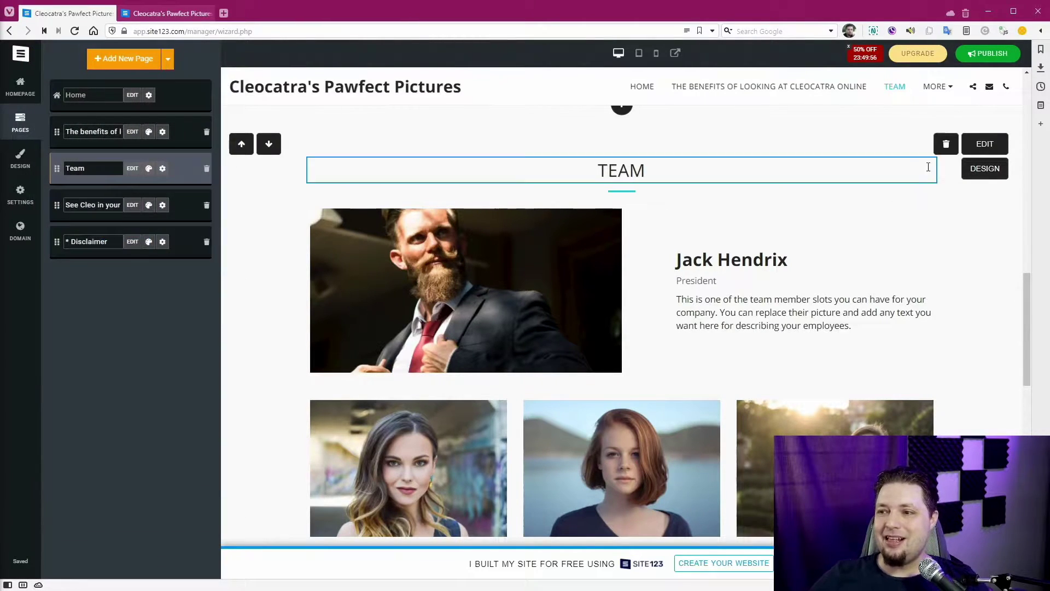
left_click(947, 143)
left_click(882, 152)
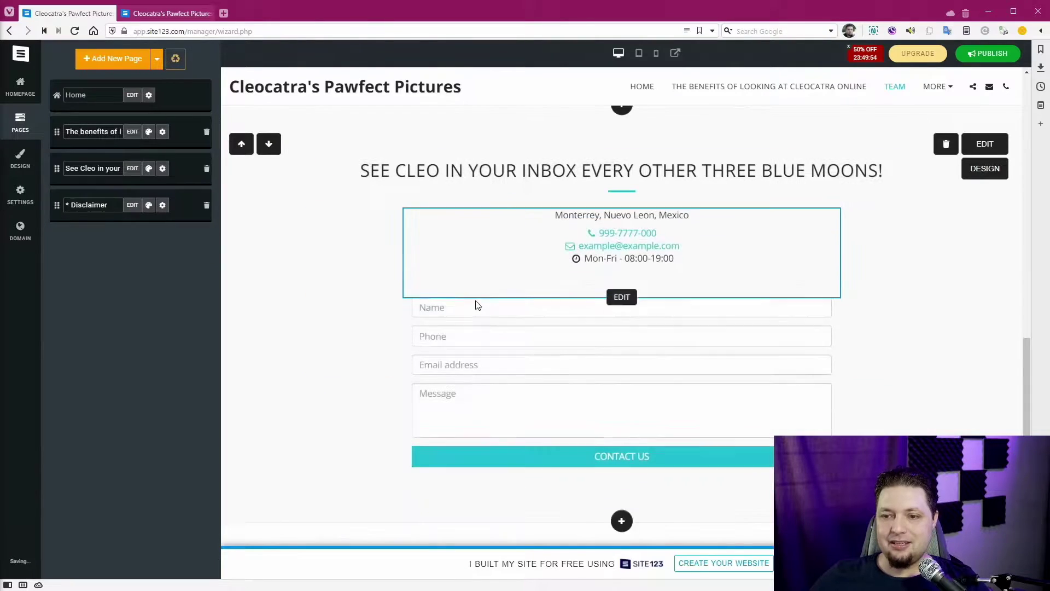
- Open the Add New Page template picker and browse the App Market category
scroll(525, 285, "down", 5)
scroll(575, 289, "up", 7)
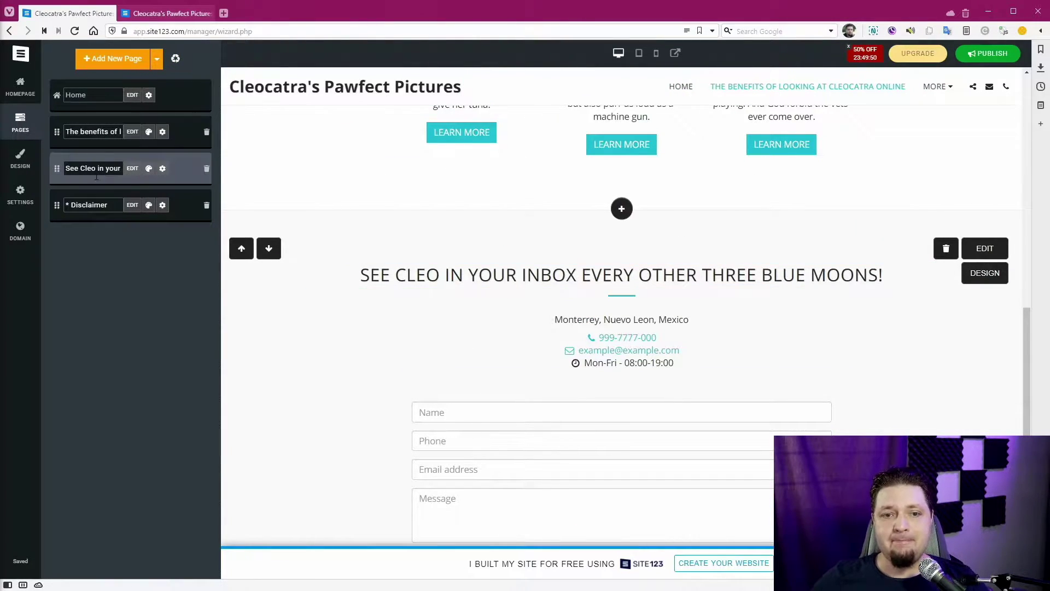
left_click(122, 58)
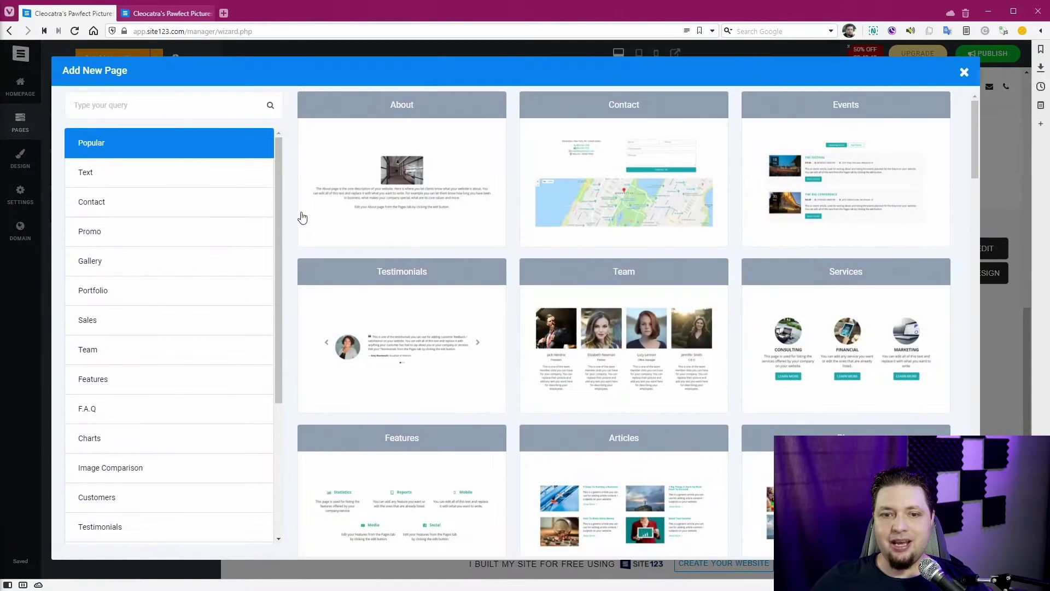
scroll(141, 310, "down", 4)
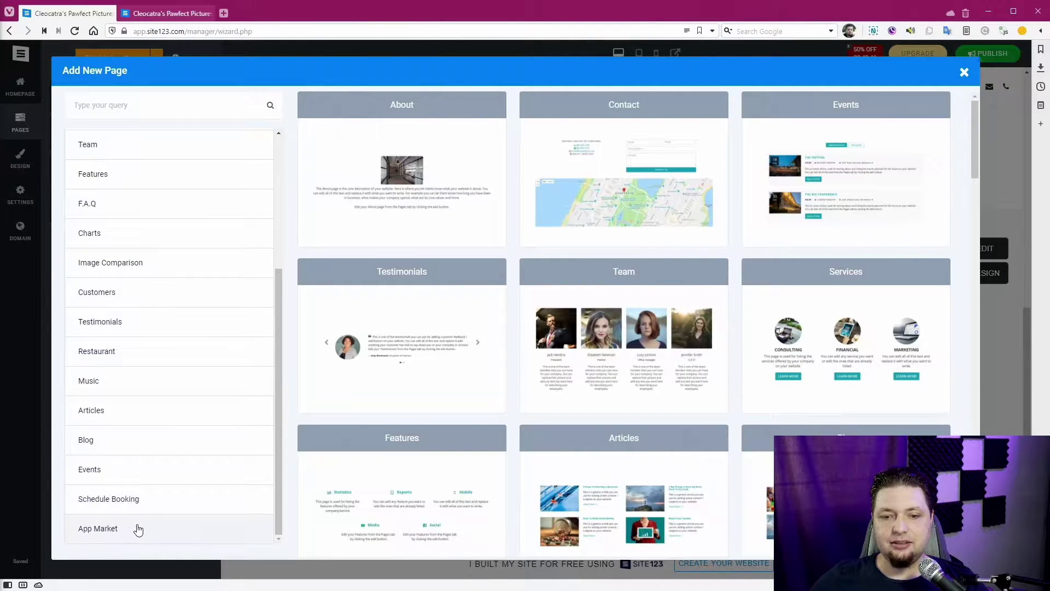
left_click(138, 530)
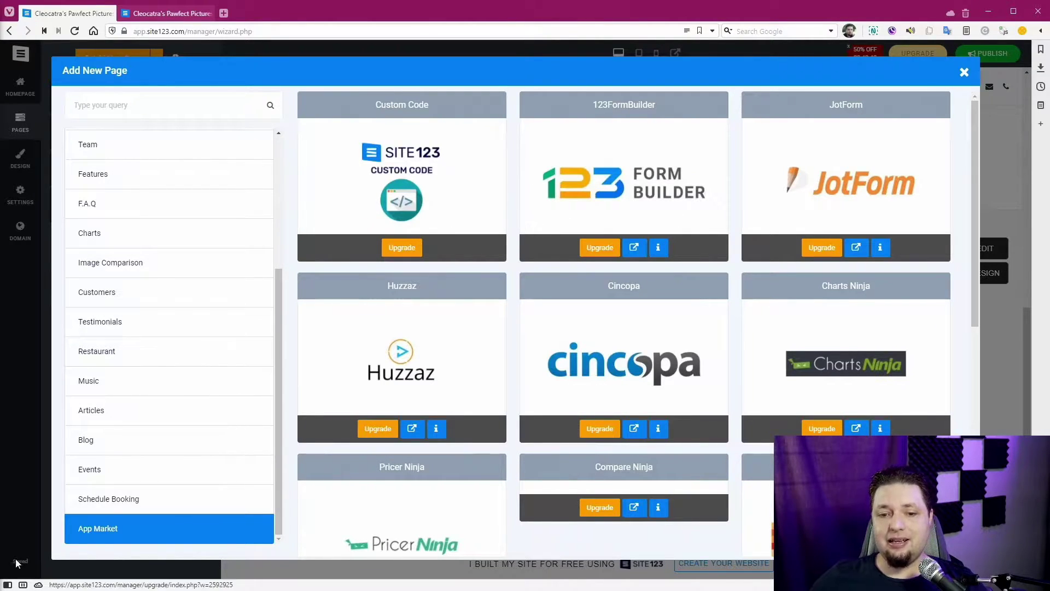
scroll(645, 358, "down", 3)
scroll(641, 358, "down", 5)
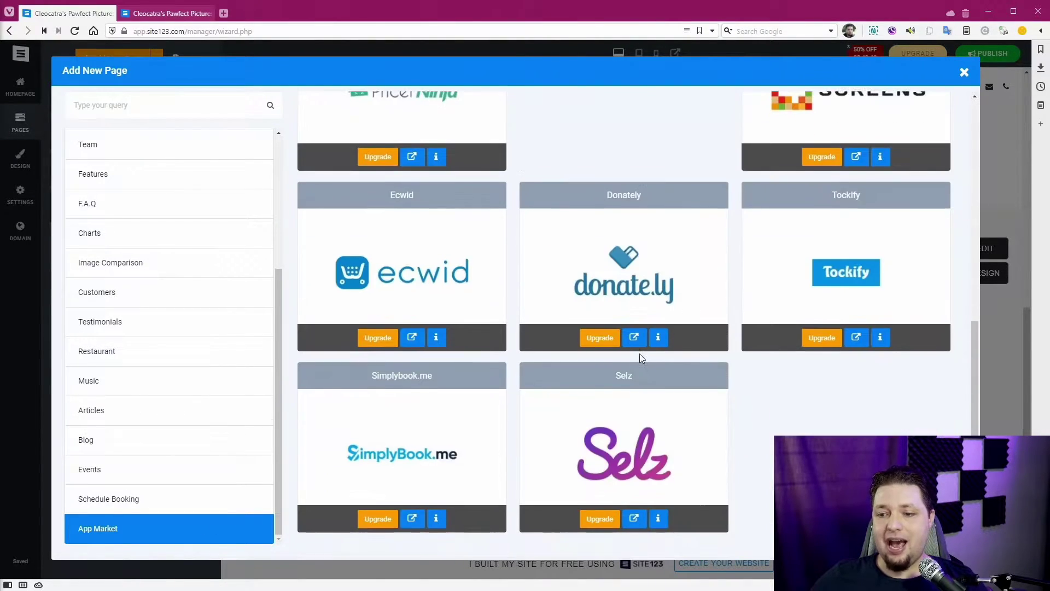
scroll(640, 356, "up", 4)
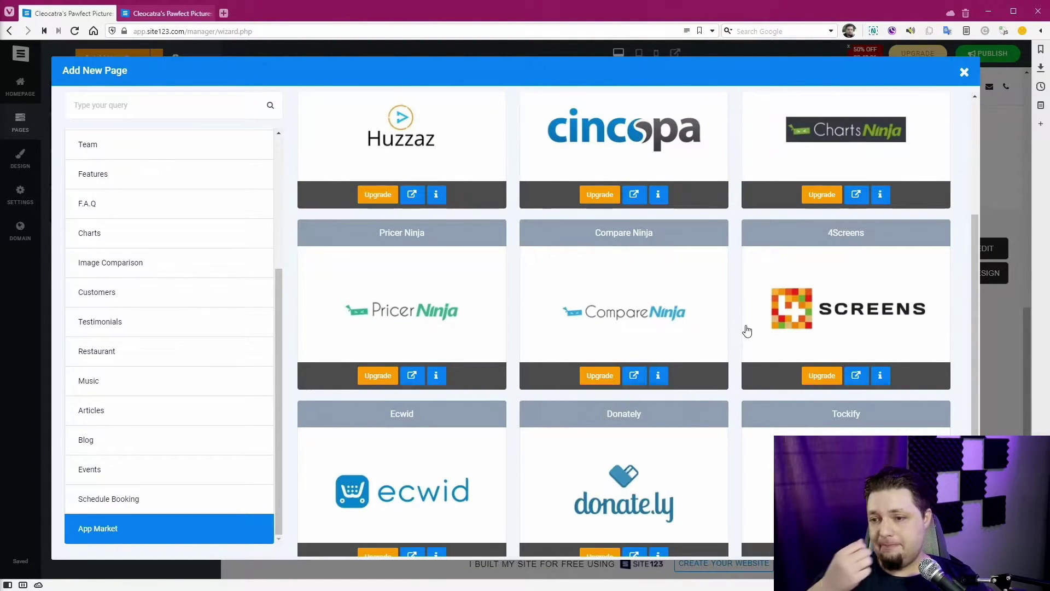
scroll(713, 305, "down", 4)
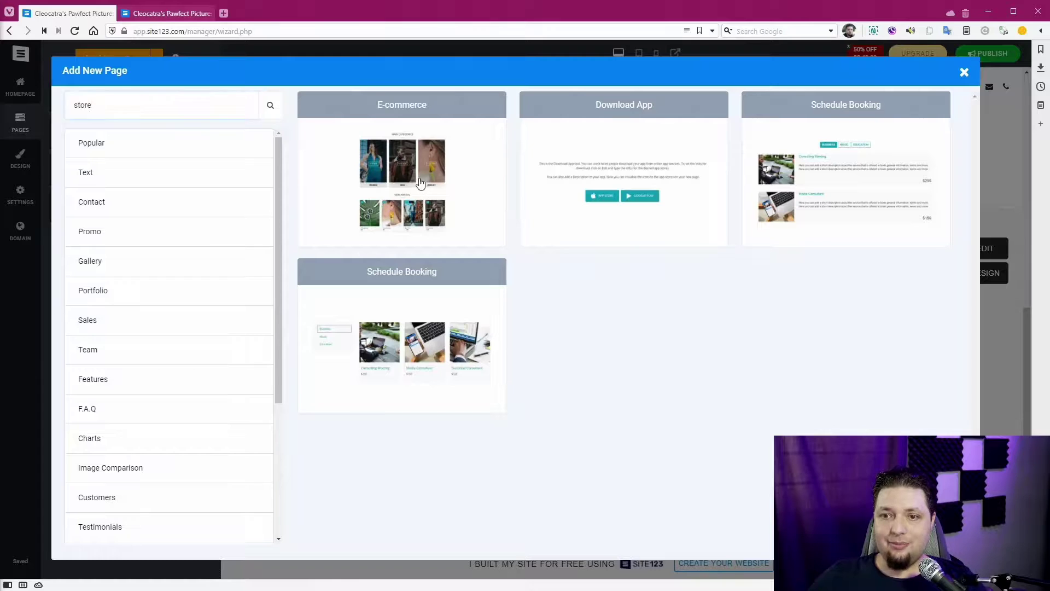
- Add an E-commerce page and view the Turquoise Dress in its product catalog
left_click(420, 182)
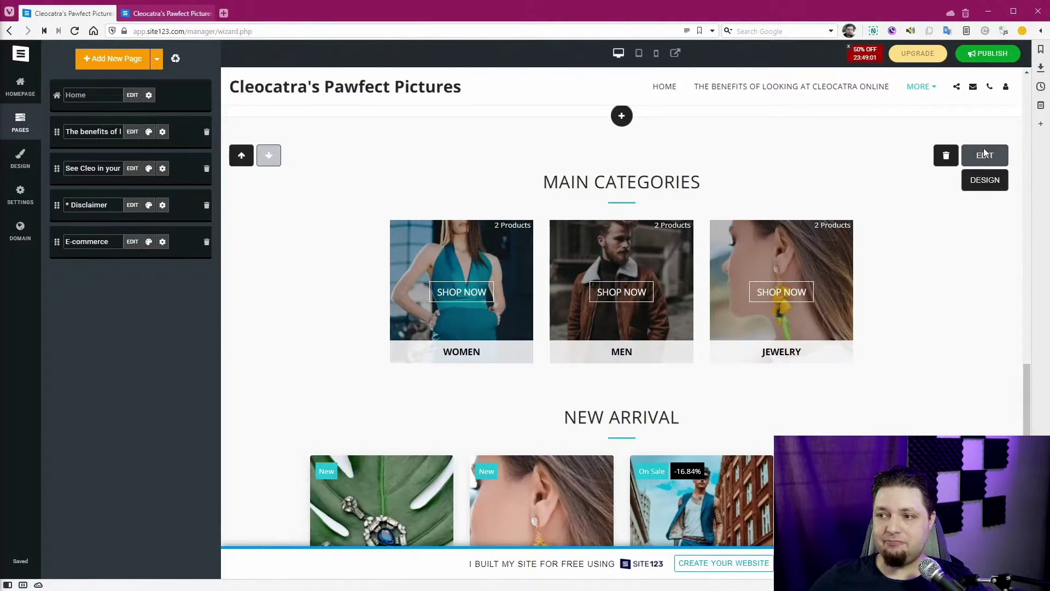
left_click(984, 158)
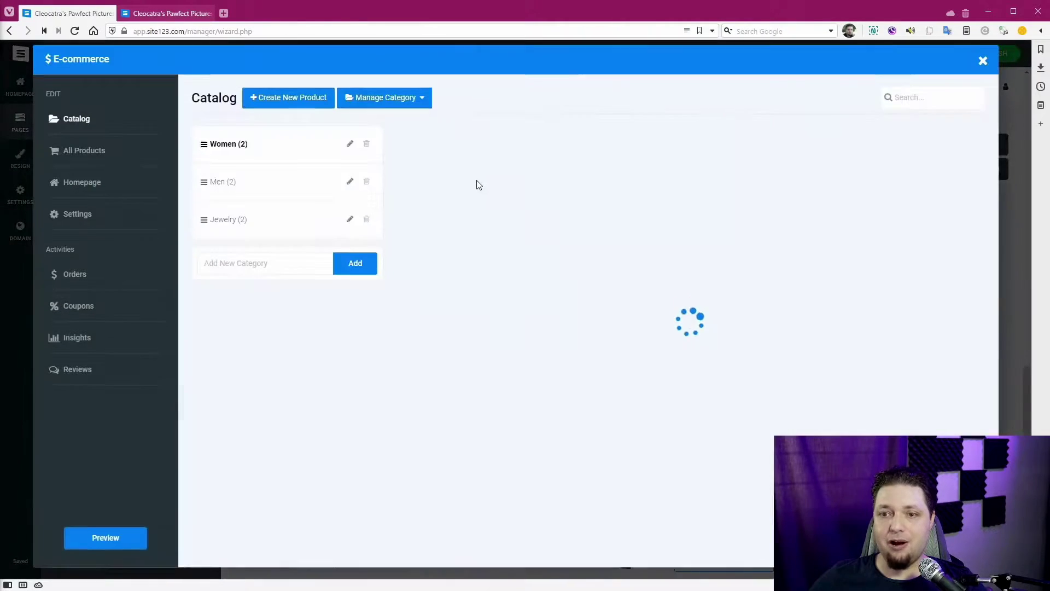
left_click(438, 216)
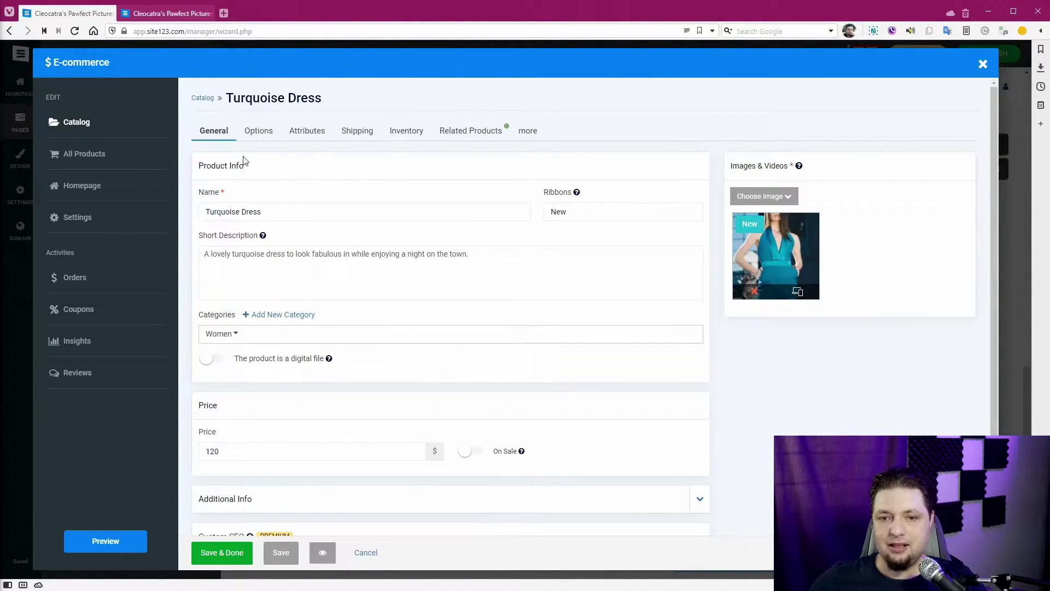
scroll(335, 210, "down", 2)
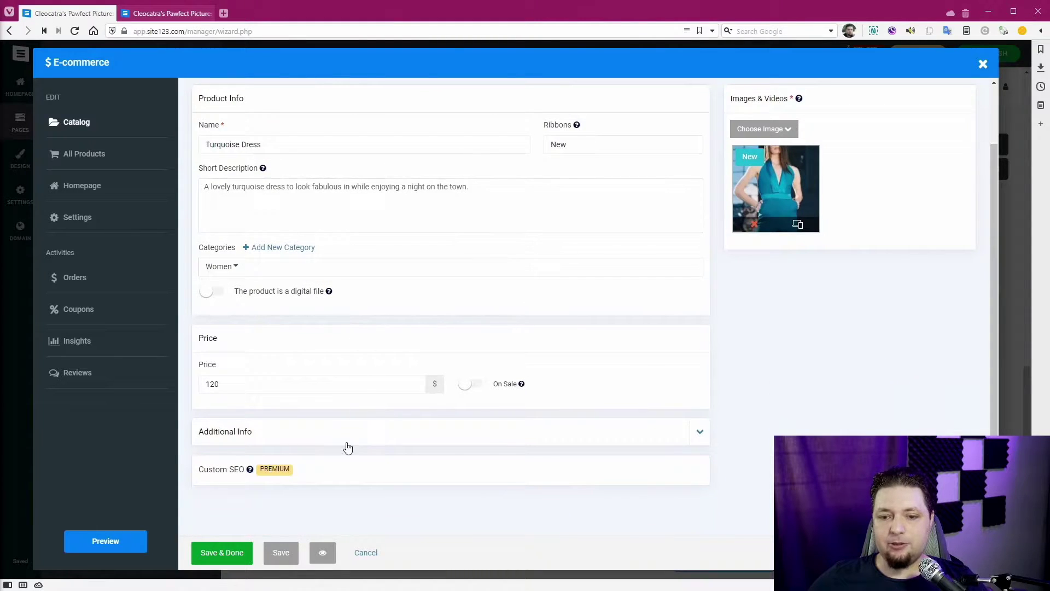
left_click(983, 64)
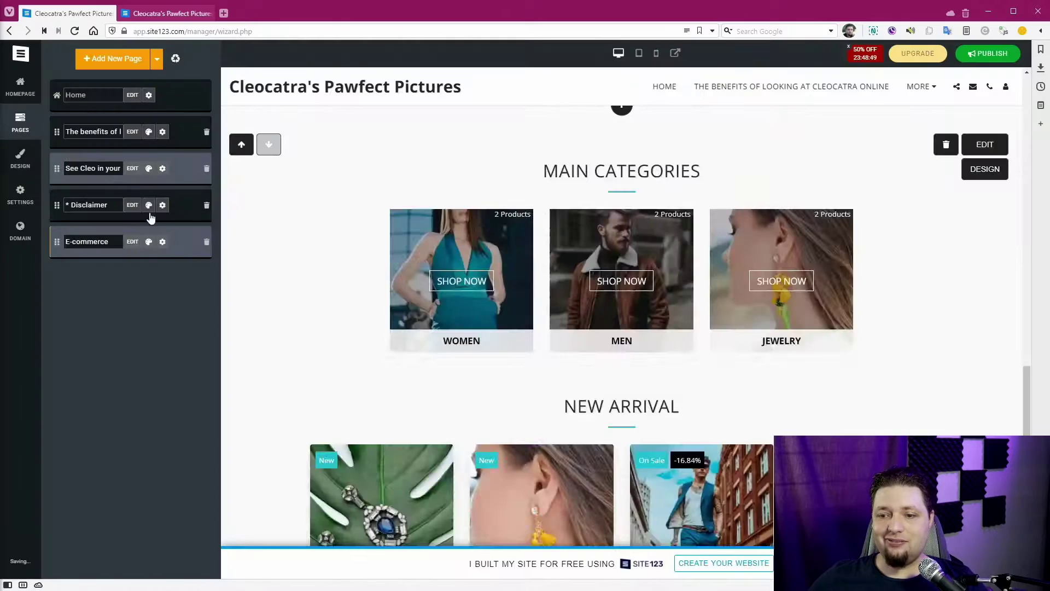
- Delete the Main Categories store section and bring up the new-page choices
scroll(348, 289, "down", 6)
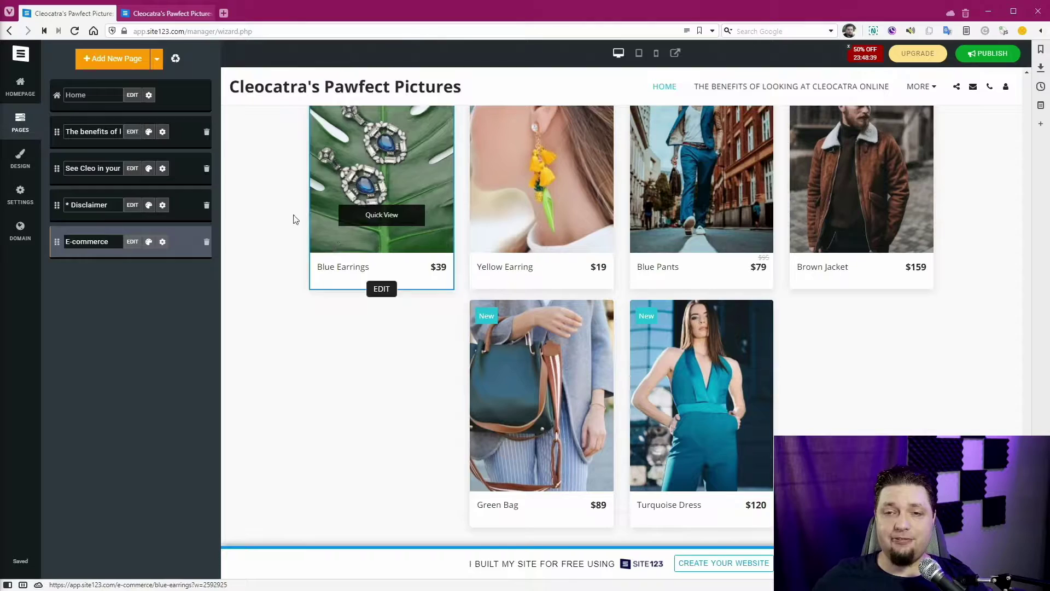
scroll(937, 287, "up", 10)
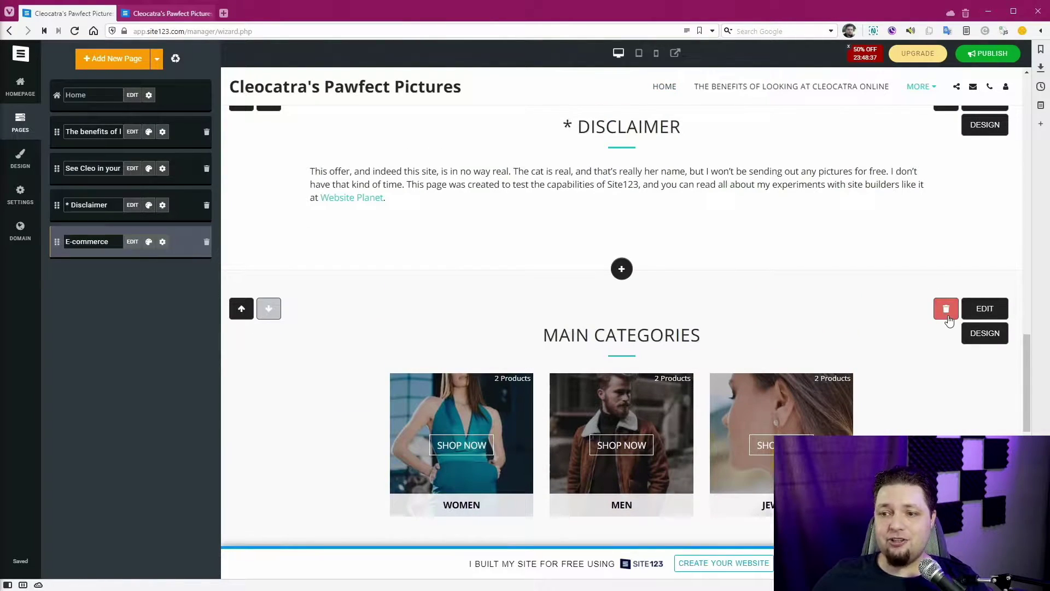
left_click(946, 311)
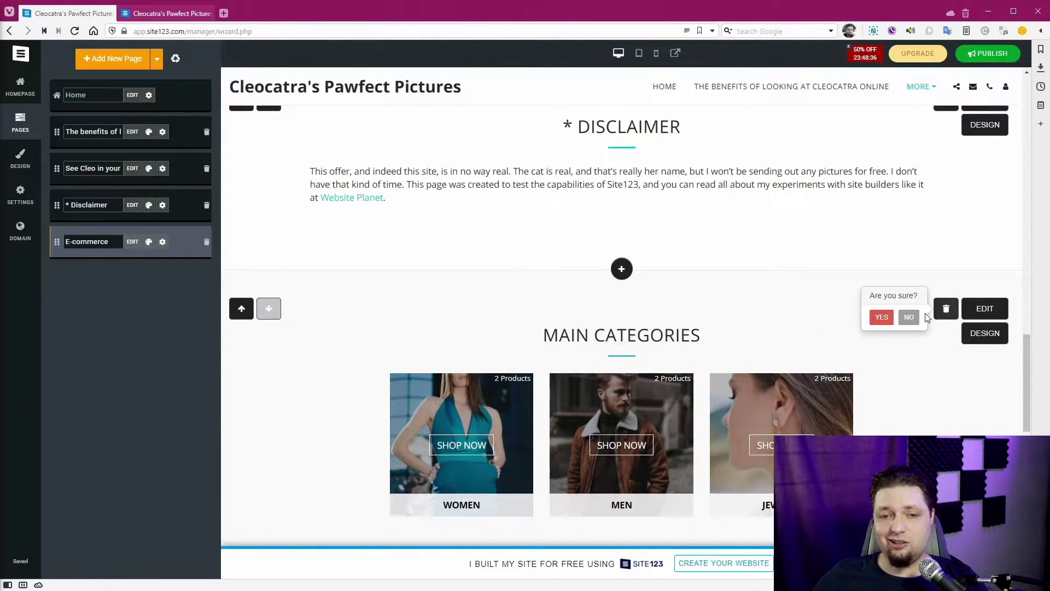
left_click(875, 323)
left_click(621, 241)
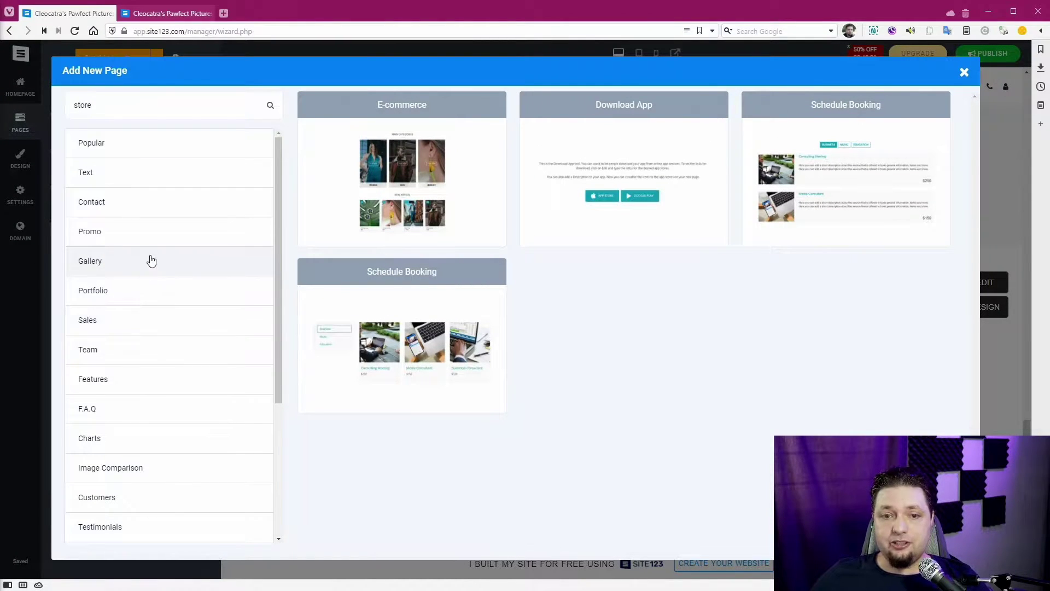
- Add a Blog page from the second Blog template, placed above the Disclaimer
scroll(137, 454, "down", 3)
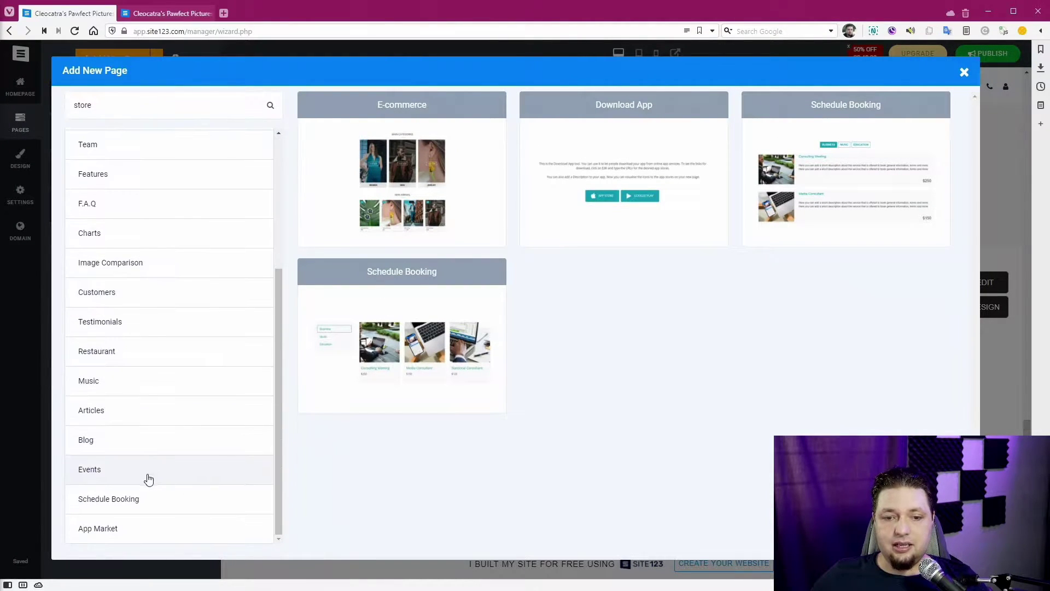
left_click(243, 431)
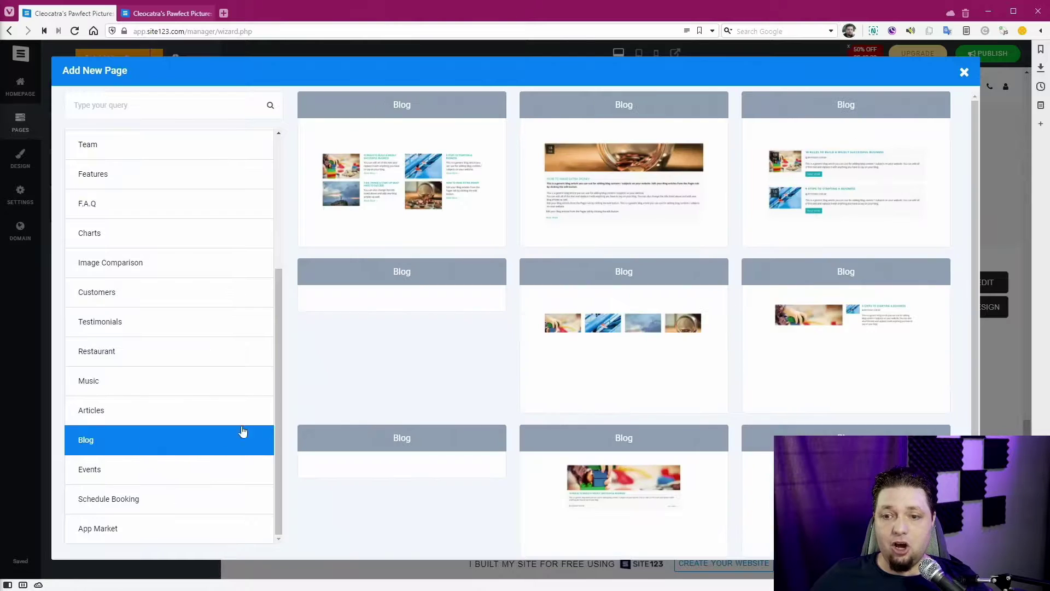
left_click(632, 187)
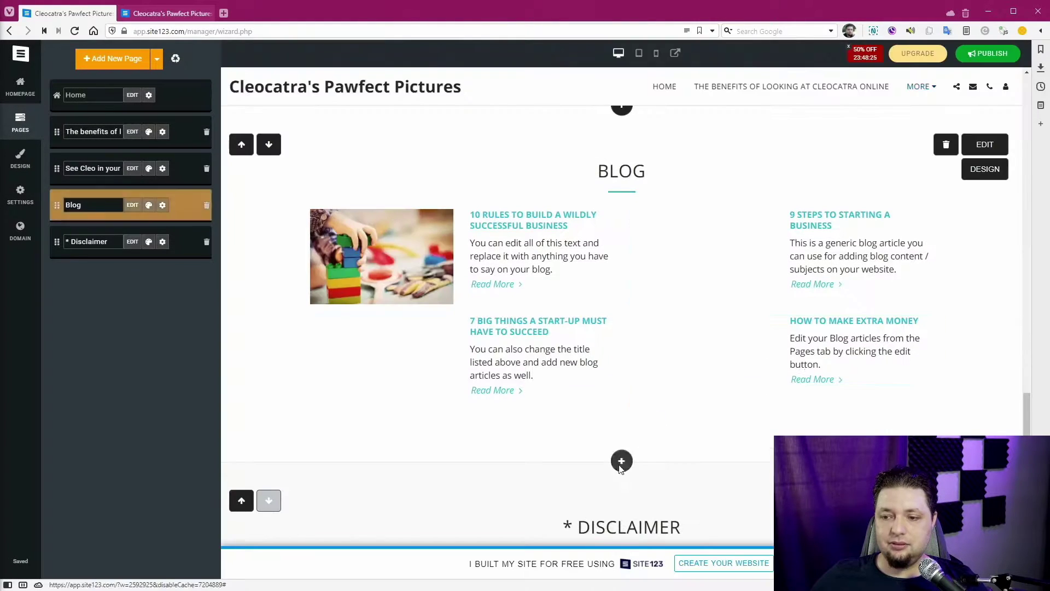
- Reopen Add New Page below the Blog and search page types for 'book'
left_click(622, 488)
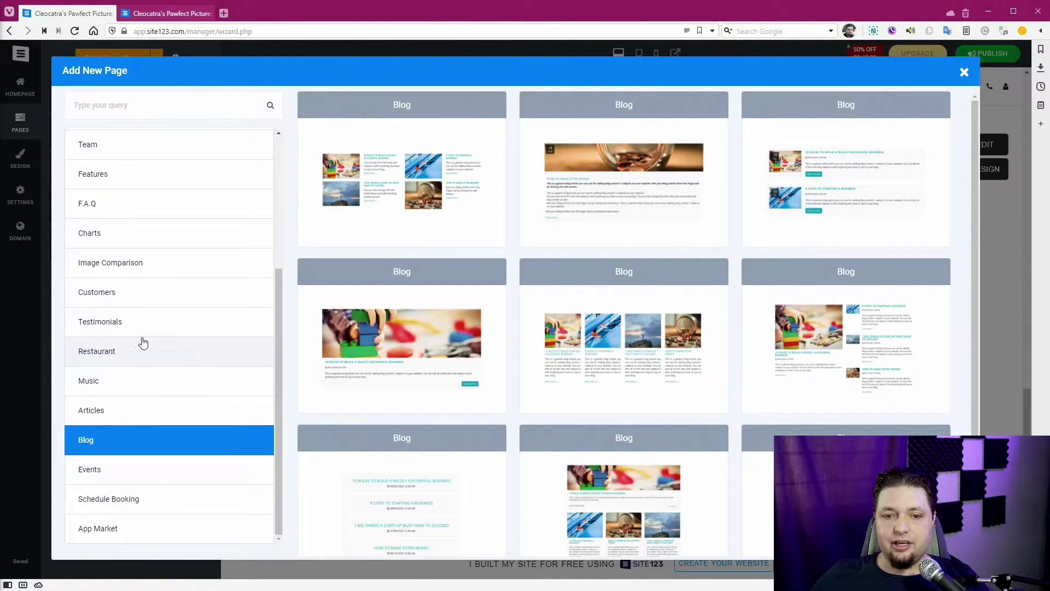
left_click(129, 98)
type("b")
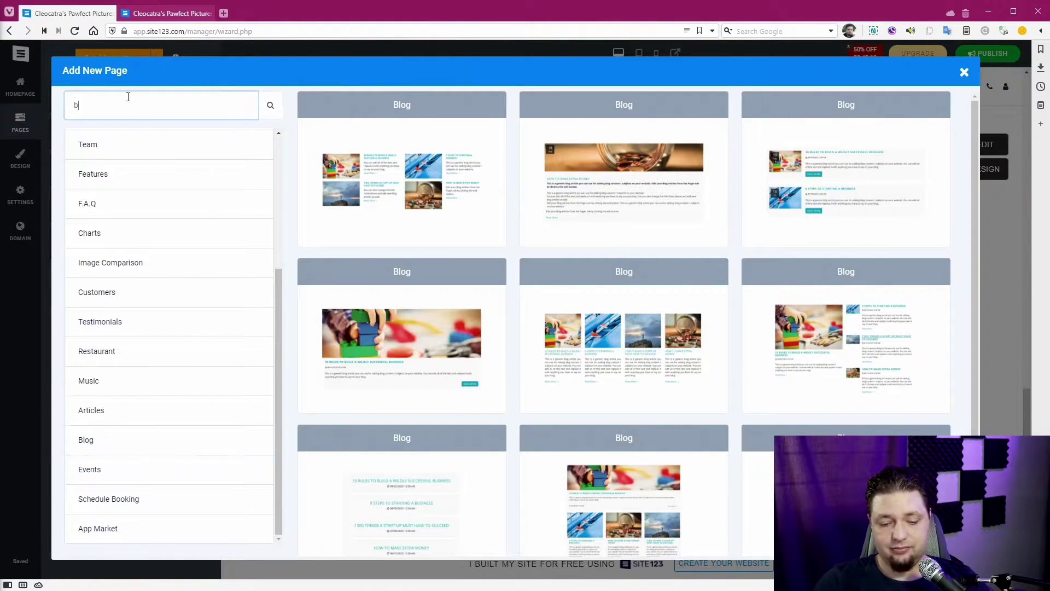
type("ook")
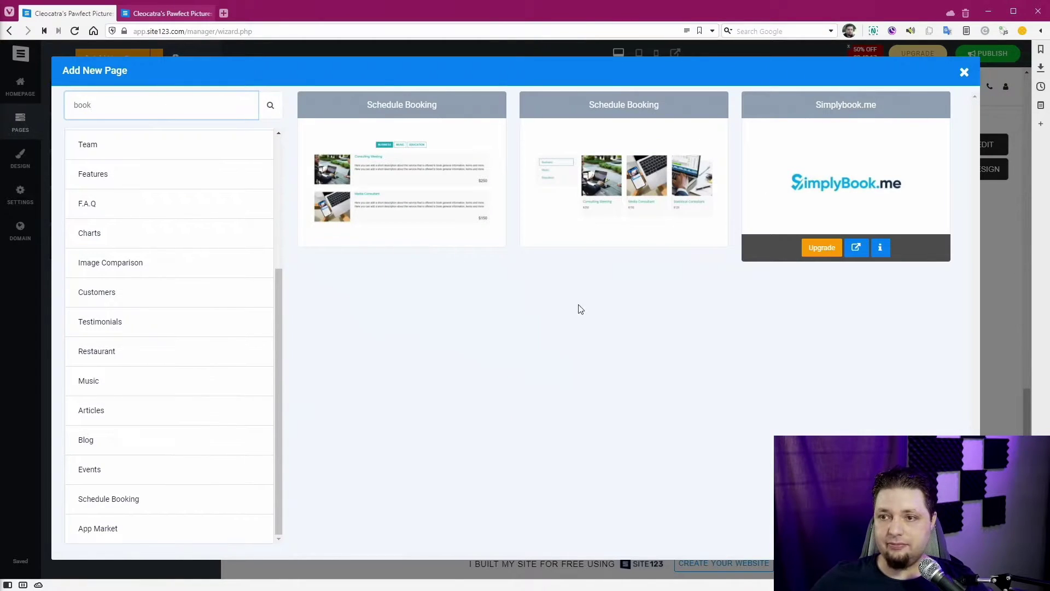
left_click(620, 179)
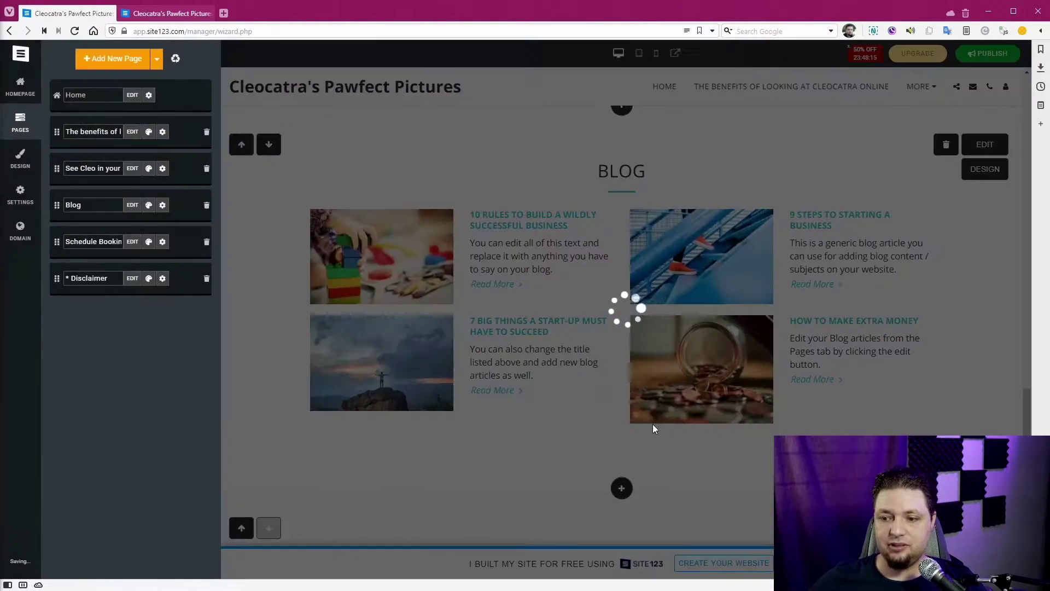
scroll(733, 361, "down", 4)
scroll(729, 350, "up", 5)
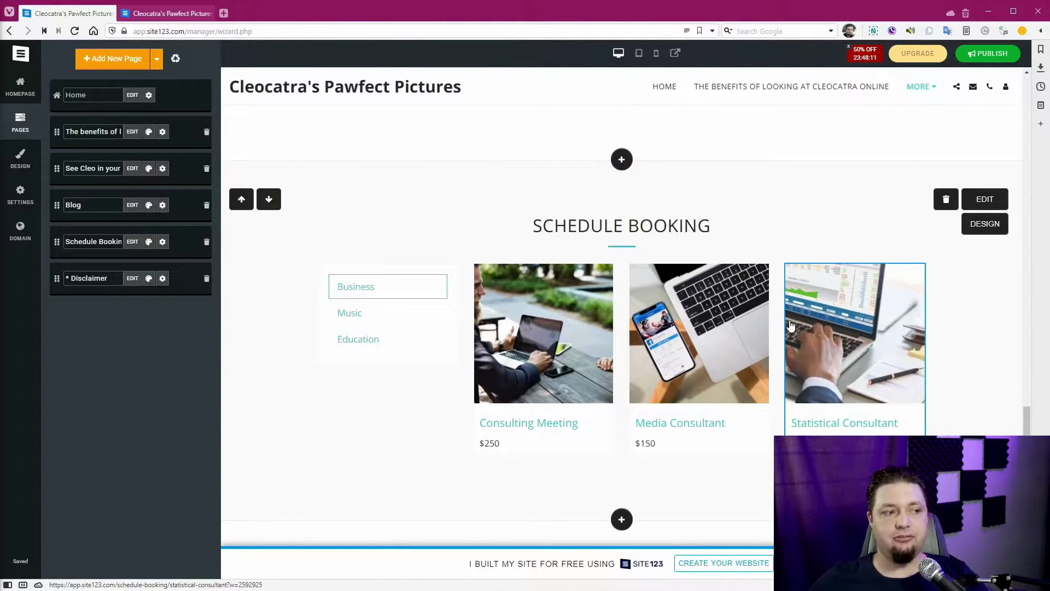
scroll(791, 326, "up", 15)
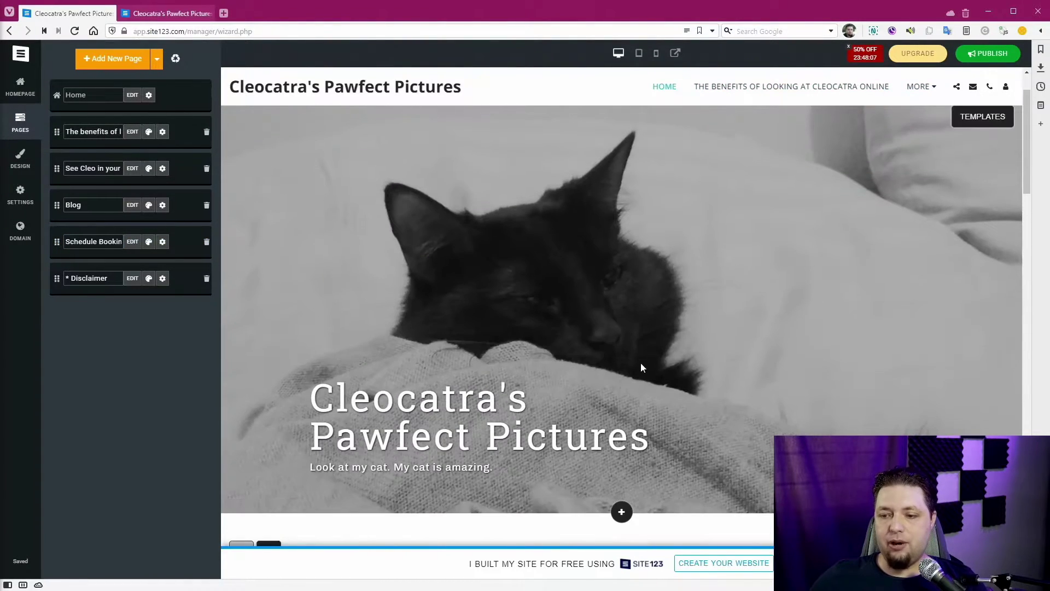
scroll(641, 367, "down", 5)
triple_click(876, 405)
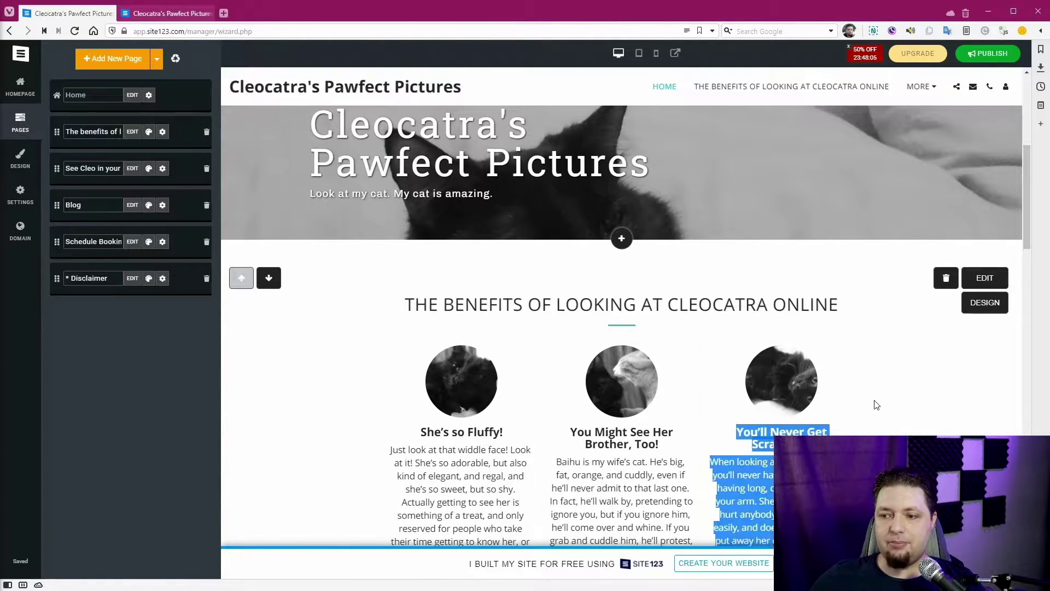
left_click(566, 309)
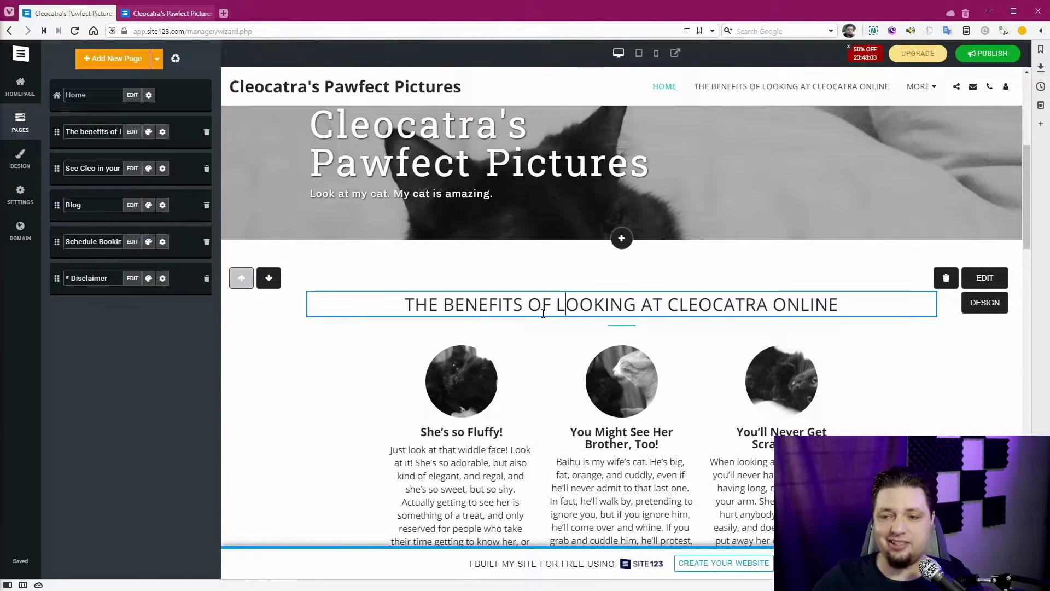
double_click(276, 297)
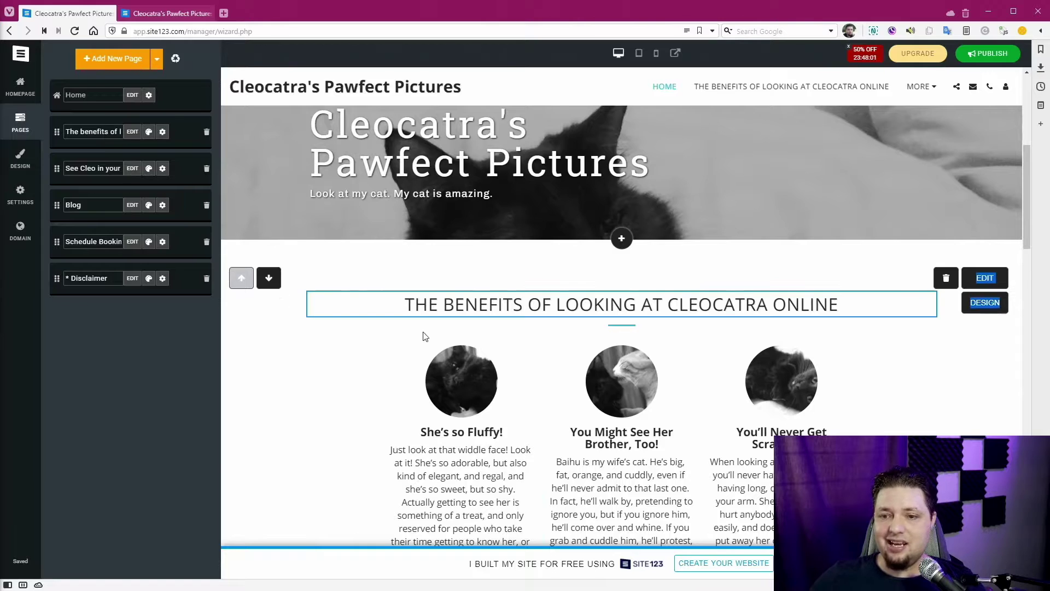
left_click(458, 326)
triple_click(460, 473)
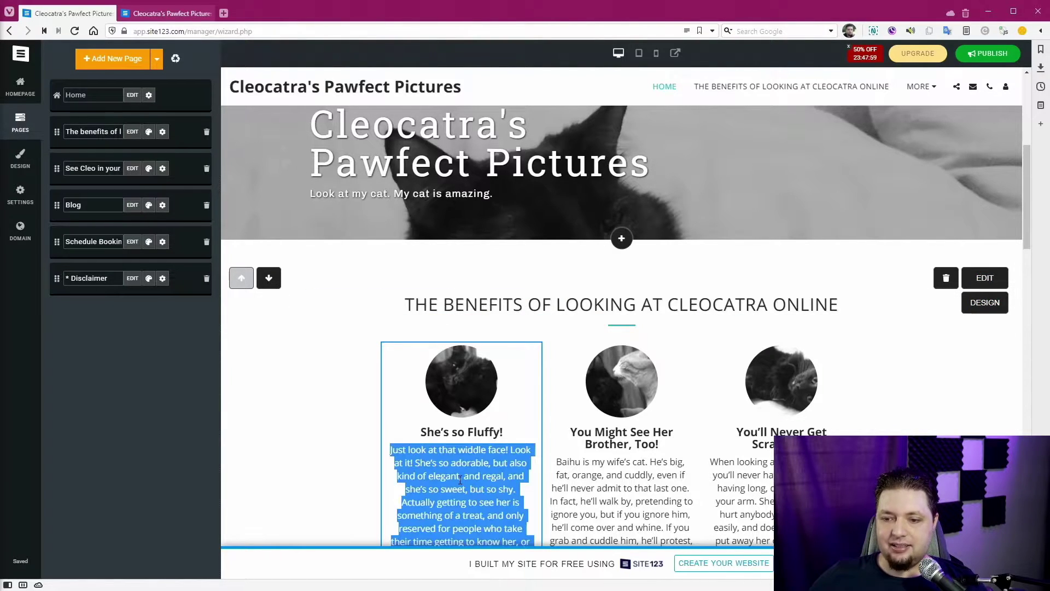
left_click(551, 304)
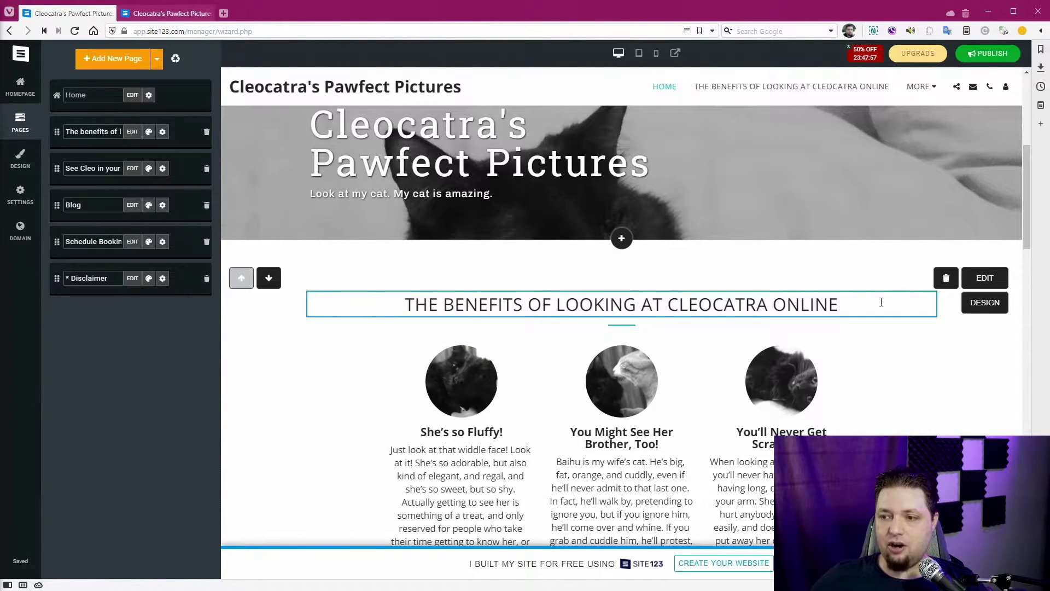
type("HELLO")
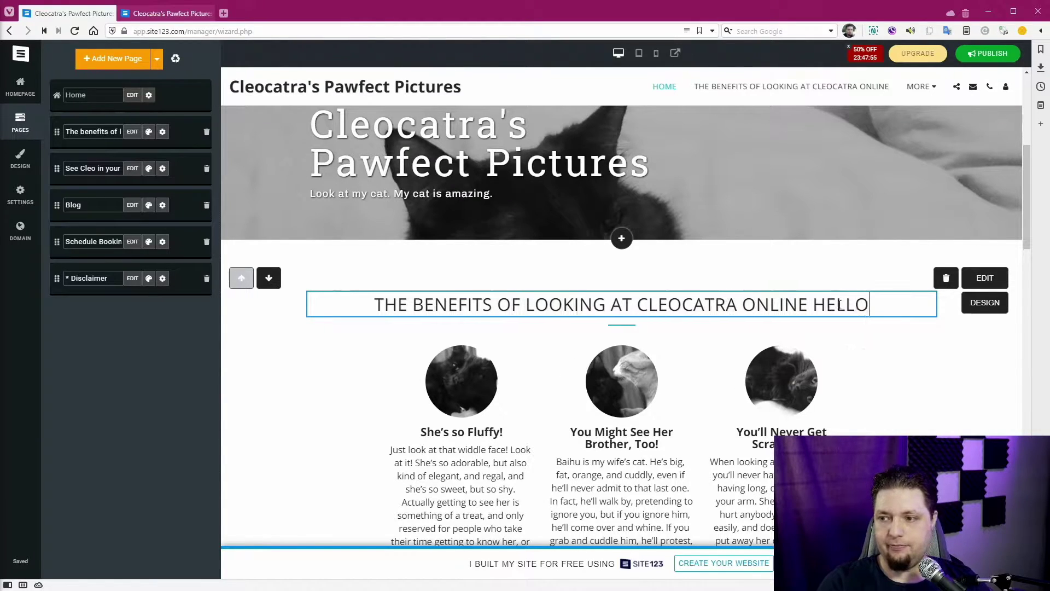
double_click(839, 304)
key("BackSpace")
key("BackSpace")
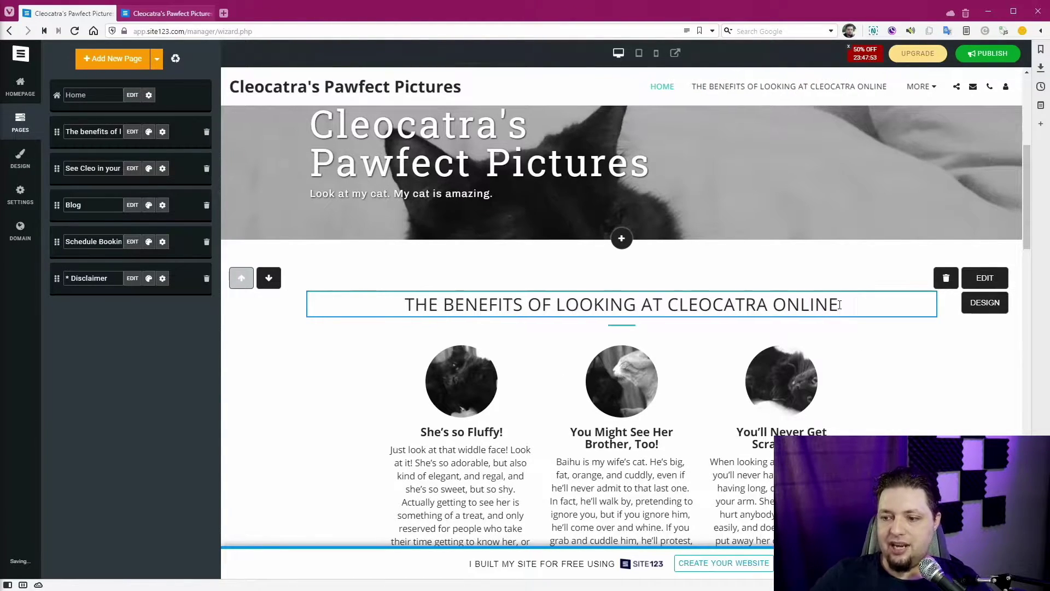
left_click(984, 278)
left_click(311, 191)
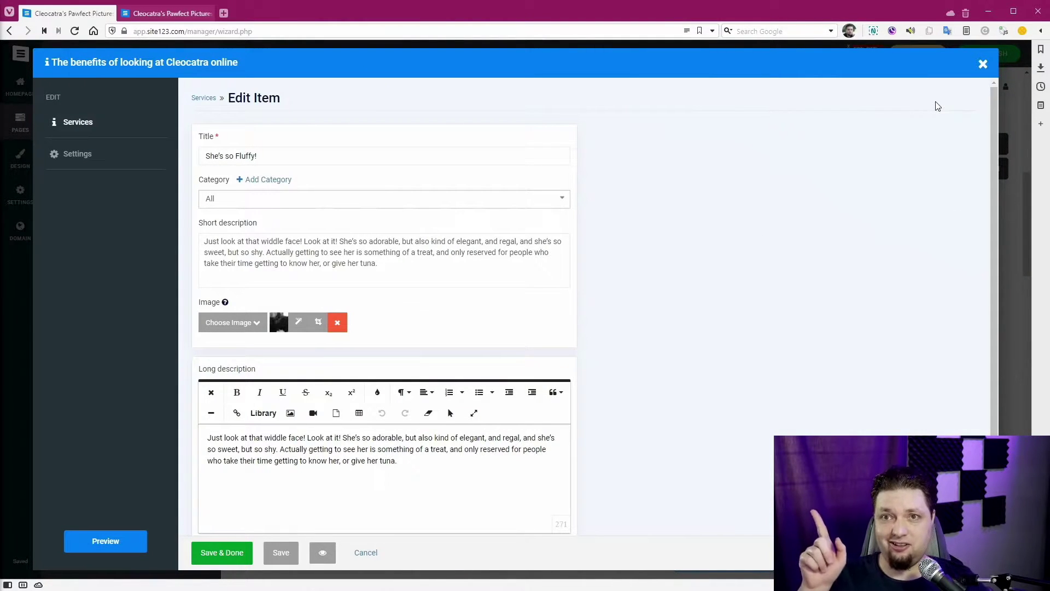
left_click(984, 64)
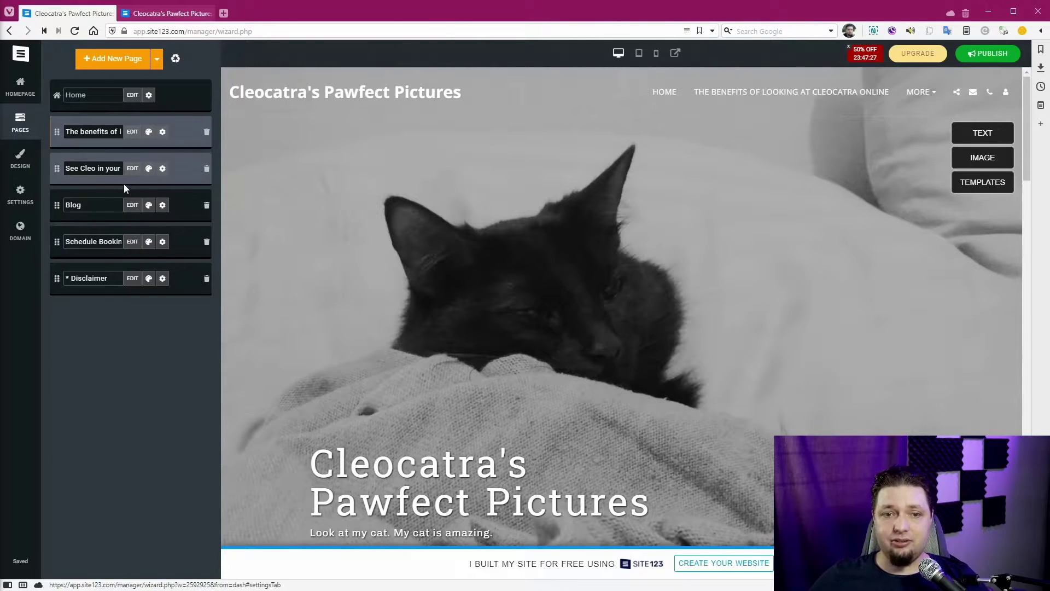
- Apply the red colour scheme to the site
left_click(22, 161)
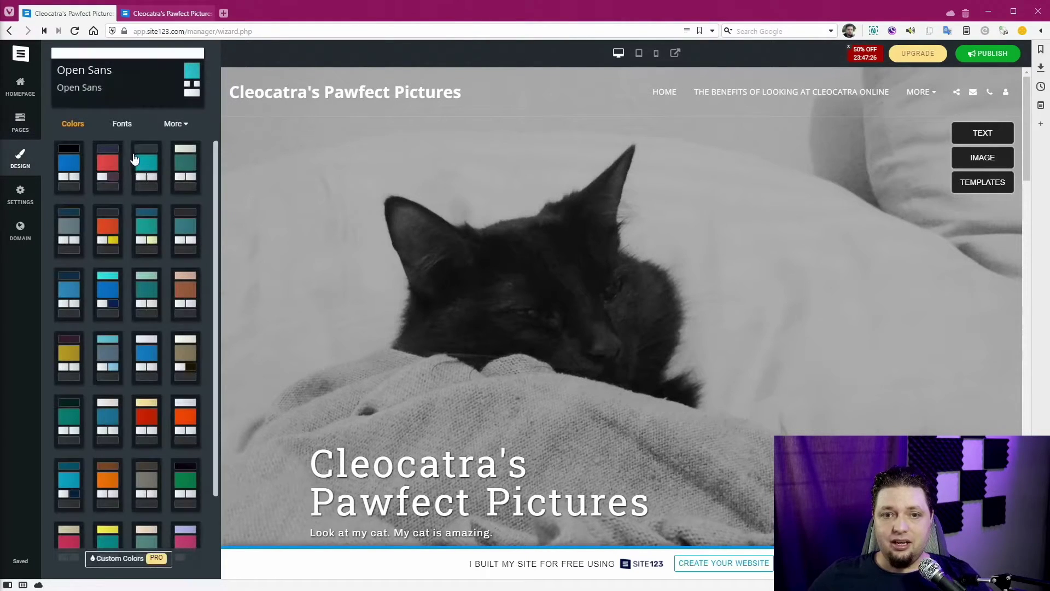
left_click(105, 174)
scroll(560, 318, "down", 6)
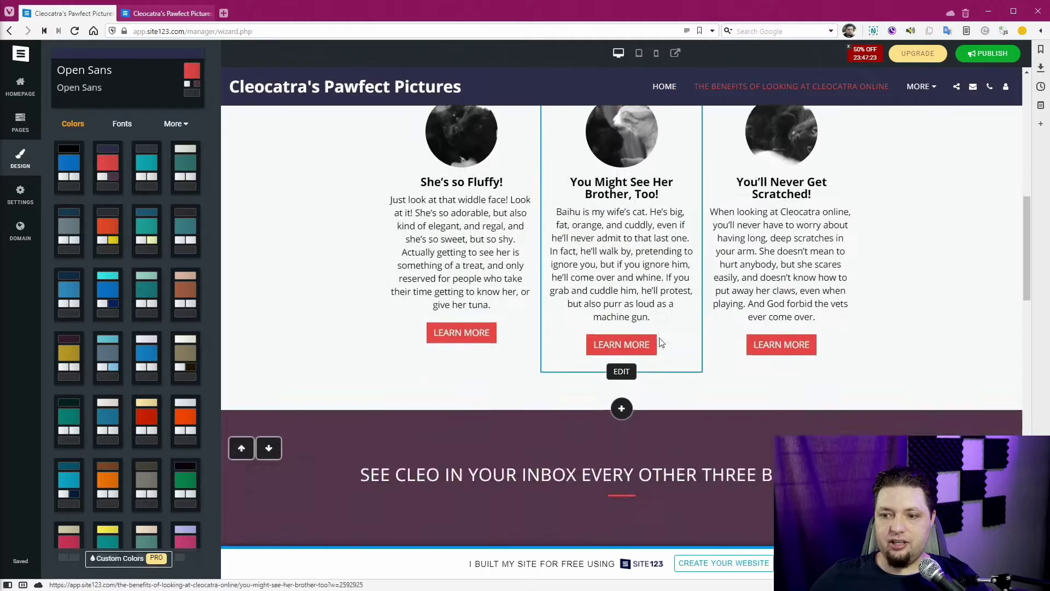
scroll(661, 342, "down", 15)
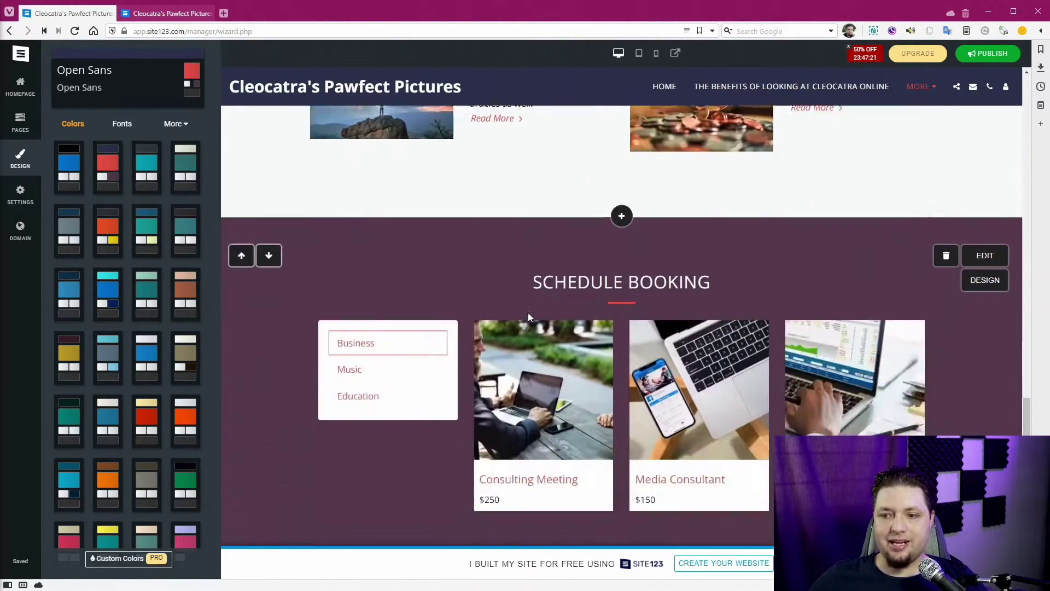
scroll(528, 313, "down", 5)
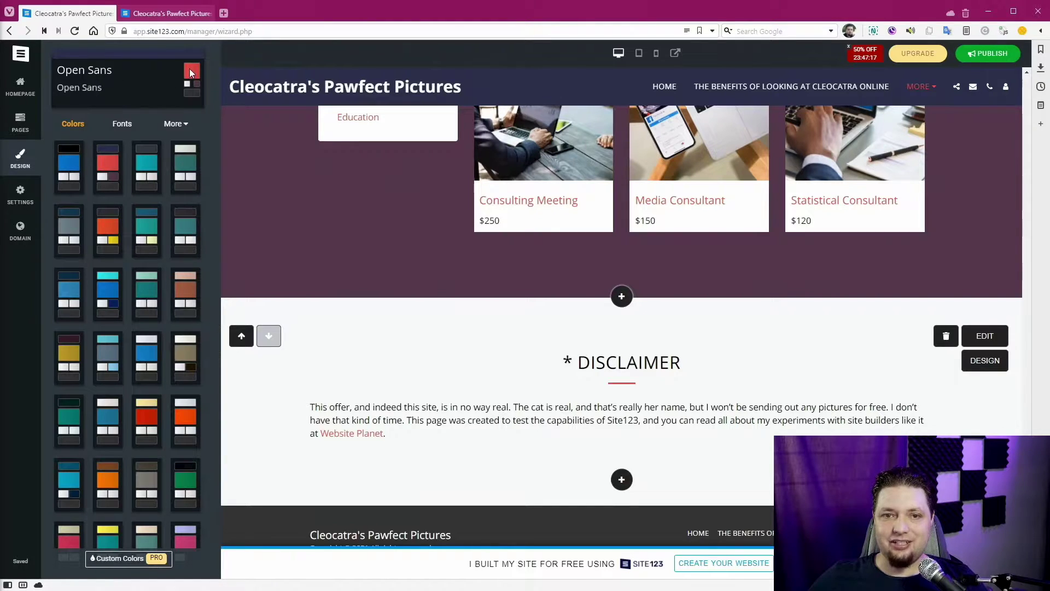
- Try the Roboto Condensed/Cabin fonts, then switch to the Neuton and Work Sans pair
left_click(121, 124)
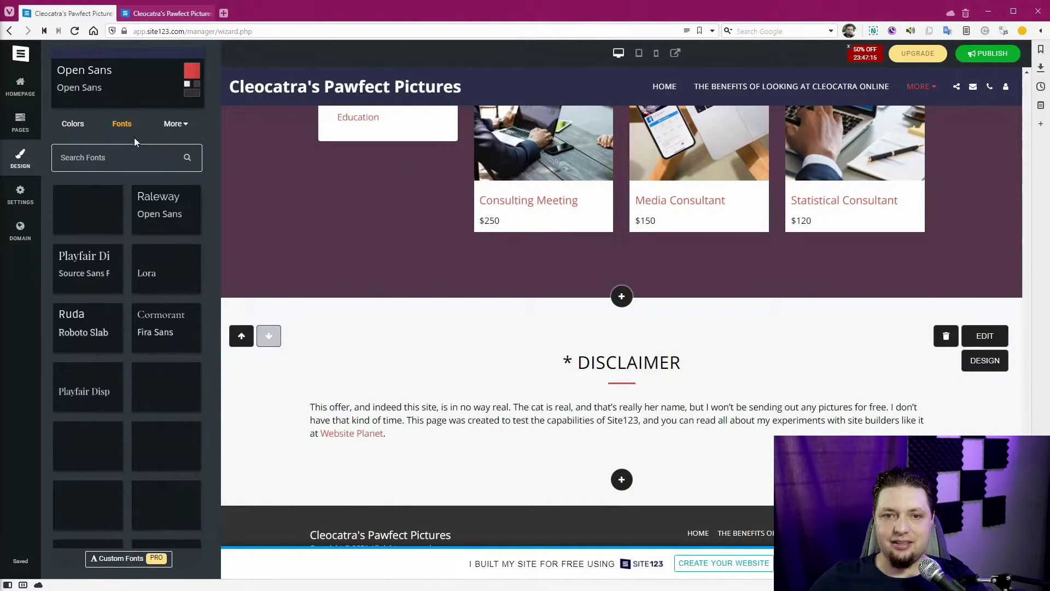
left_click(94, 208)
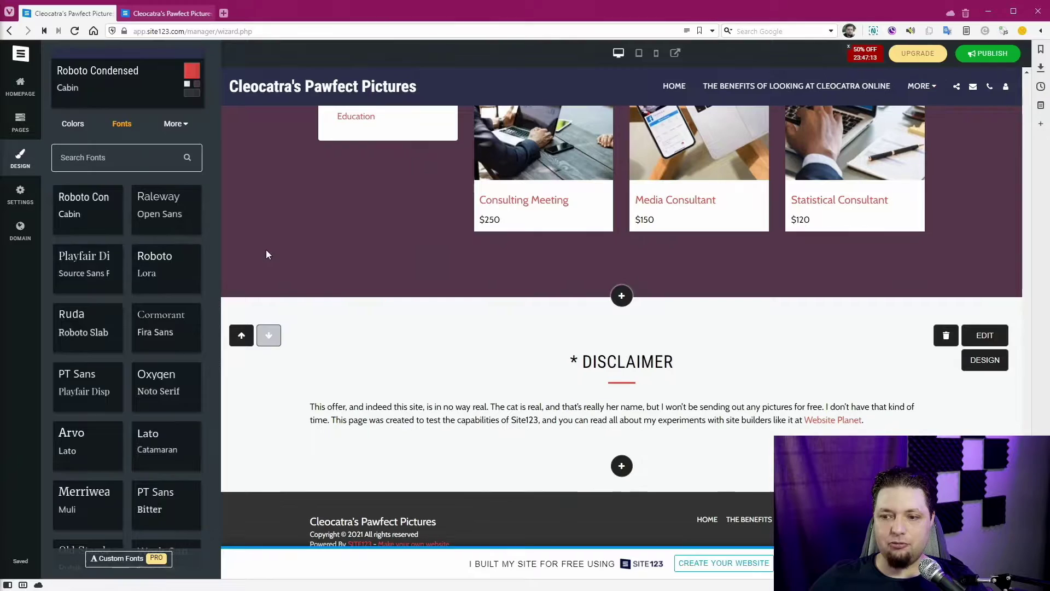
scroll(173, 368, "down", 10)
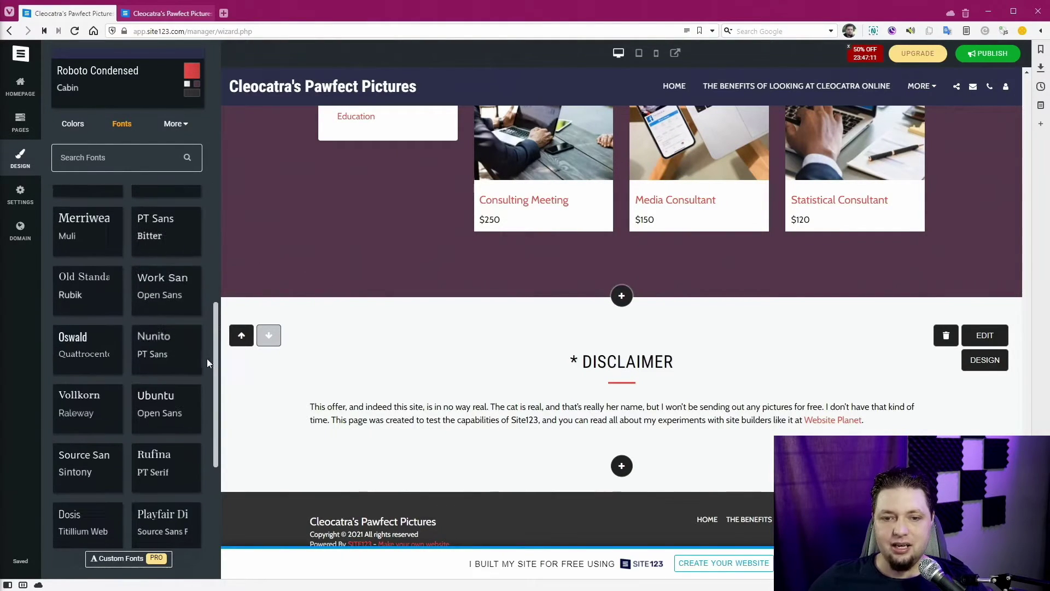
scroll(173, 368, "down", 2)
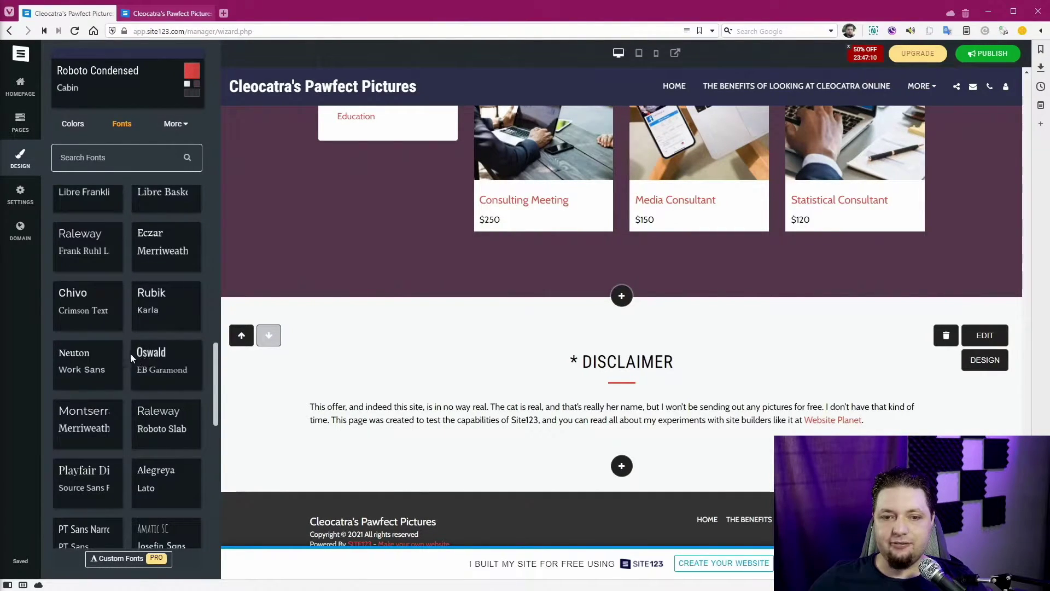
left_click(90, 353)
scroll(692, 376, "up", 3)
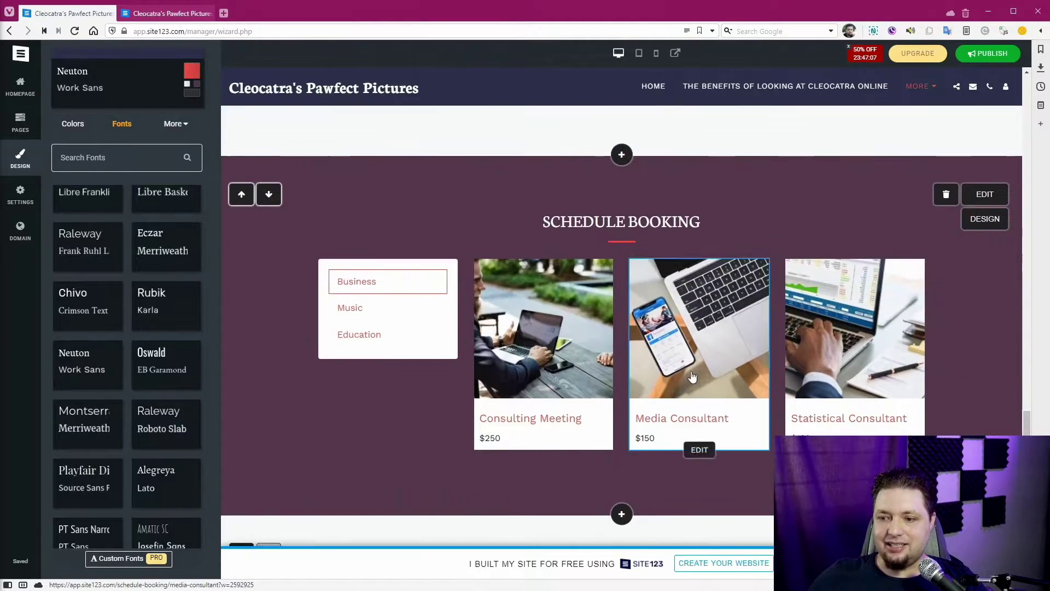
scroll(692, 376, "down", 5)
double_click(699, 230)
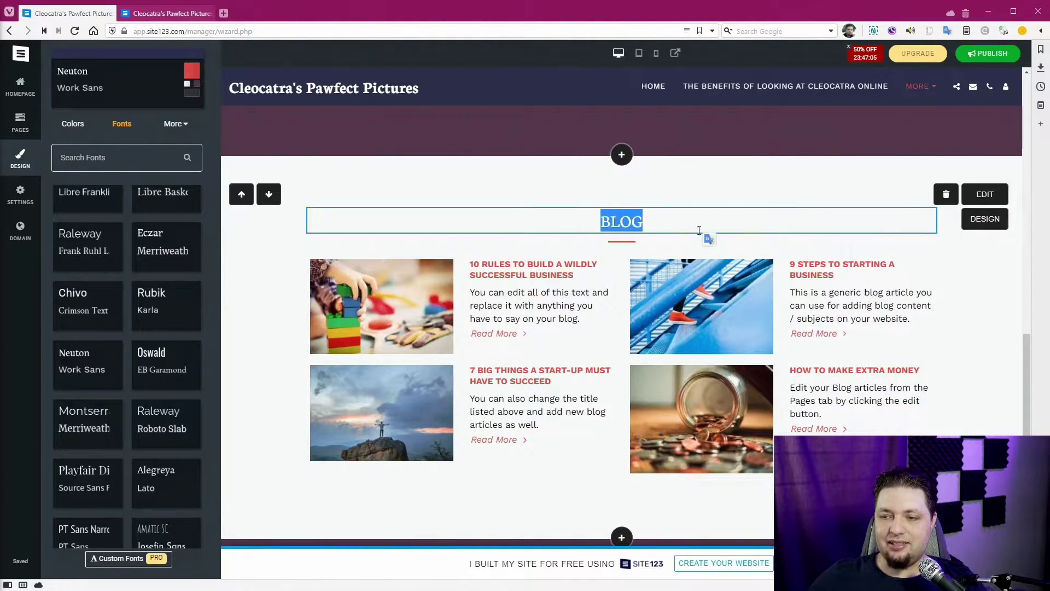
left_click(270, 327)
scroll(270, 317, "up", 10)
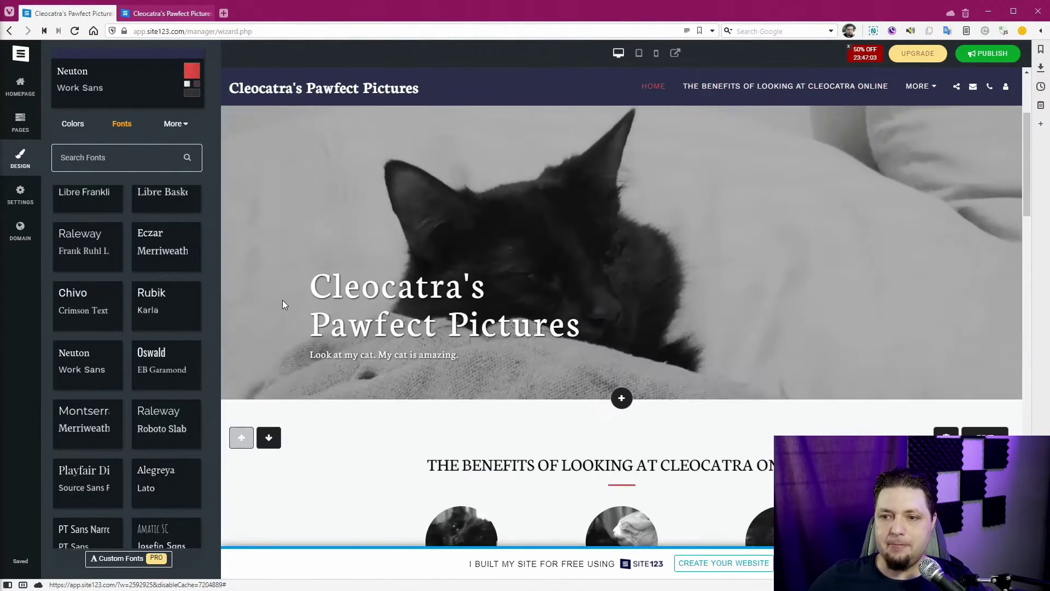
left_click(132, 131)
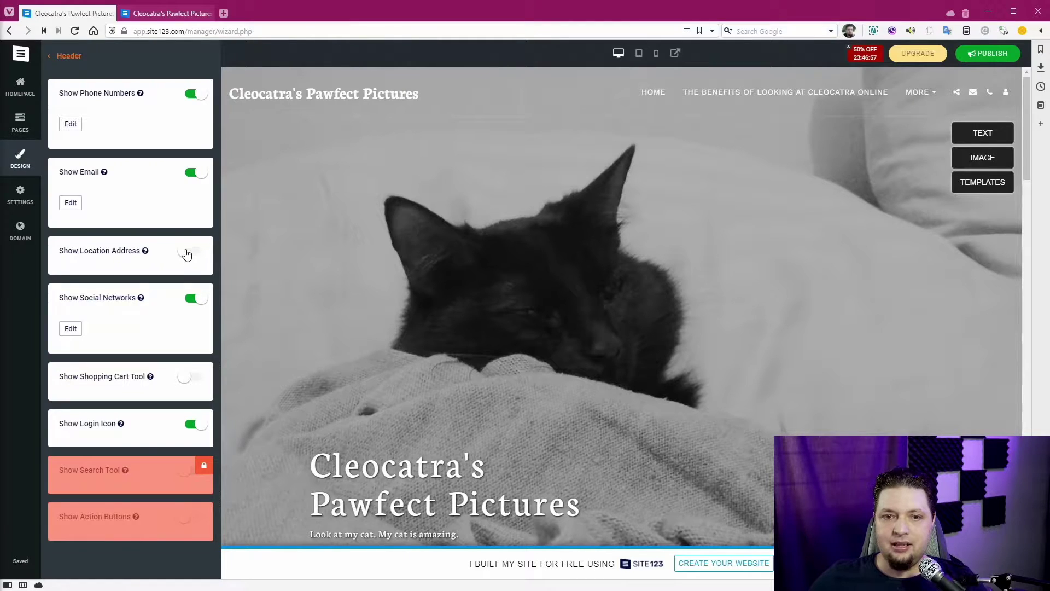
- Hide the header's email and phone icons and set the menu font size to 15
left_click(195, 174)
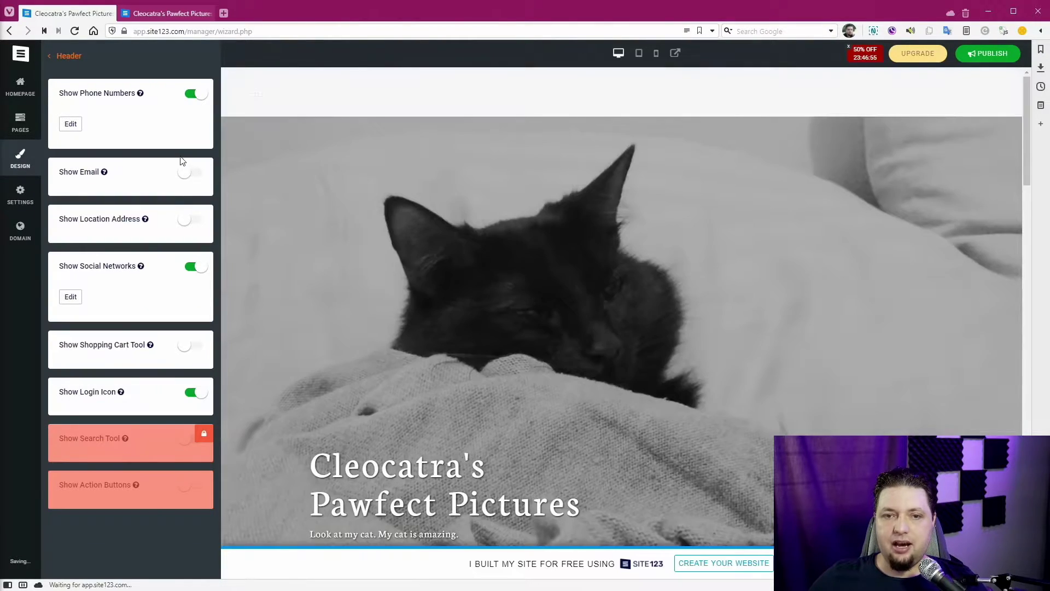
left_click(195, 94)
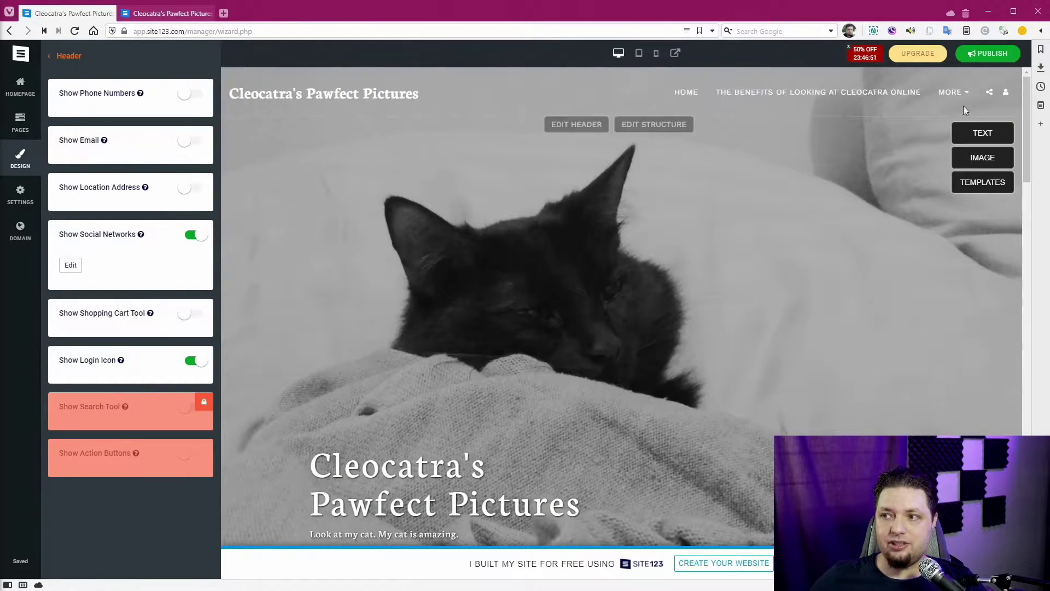
left_click(955, 93)
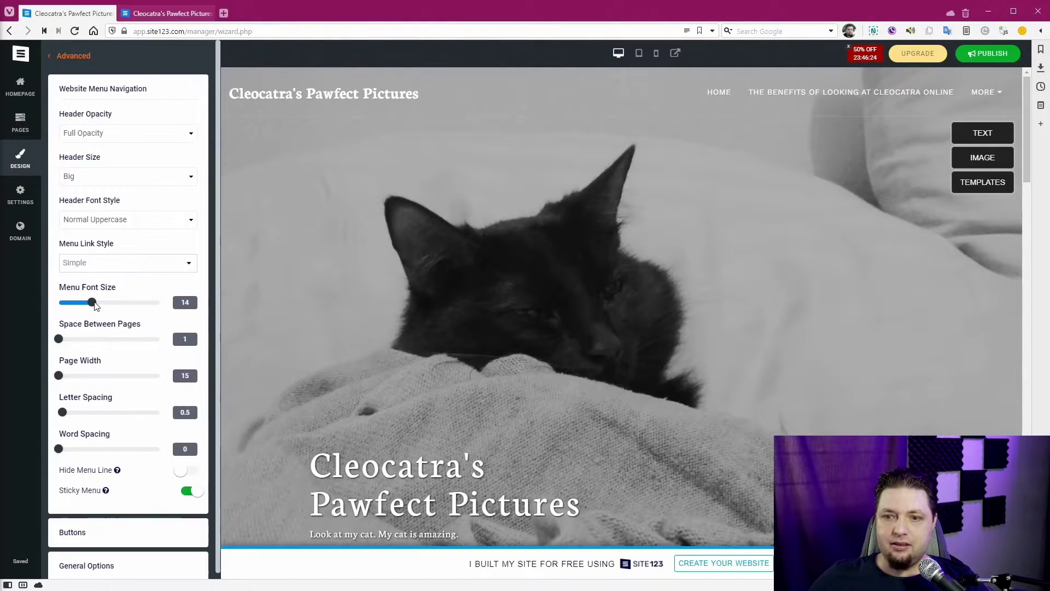
mouse_move(98, 306)
left_mouse_down()
mouse_move(129, 303)
mouse_move(106, 307)
left_mouse_up()
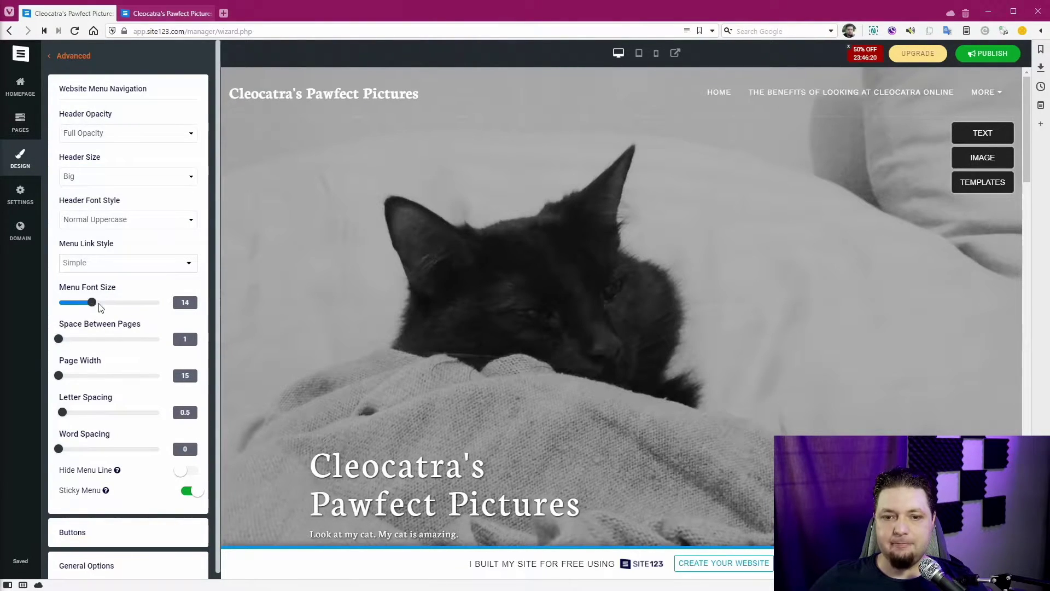
mouse_move(59, 342)
left_mouse_down()
mouse_move(82, 343)
mouse_move(59, 343)
left_mouse_up()
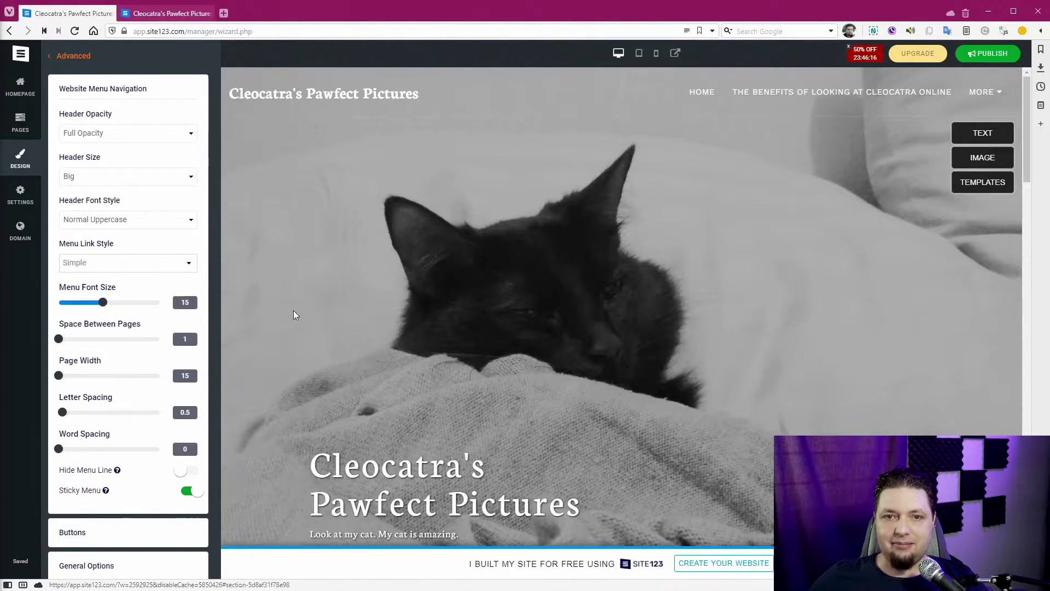
- Set headings to 'Align to side with bottom line' in General Options
scroll(293, 312, "down", 6)
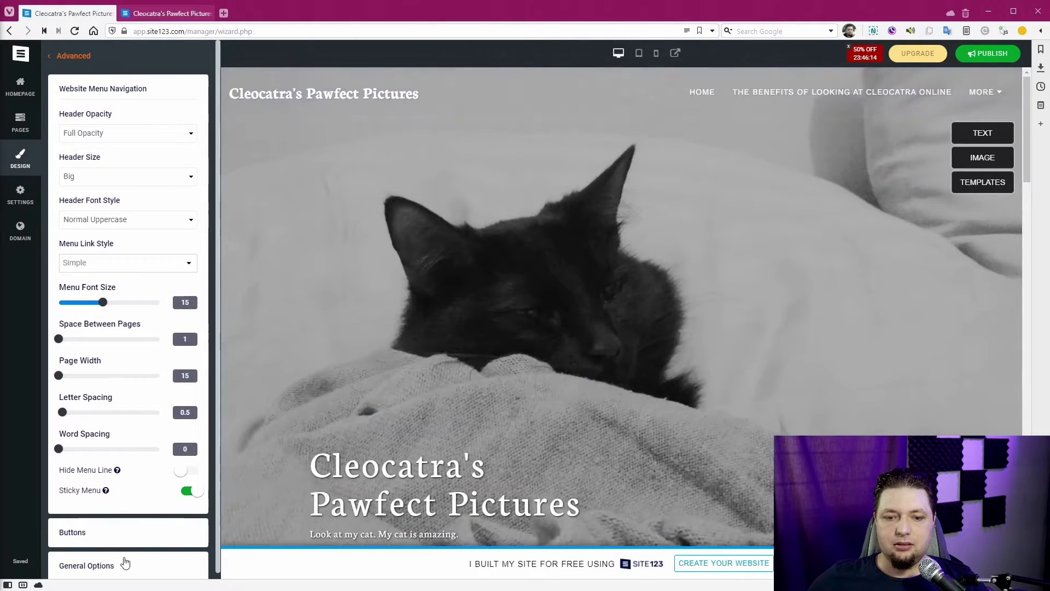
left_click(122, 560)
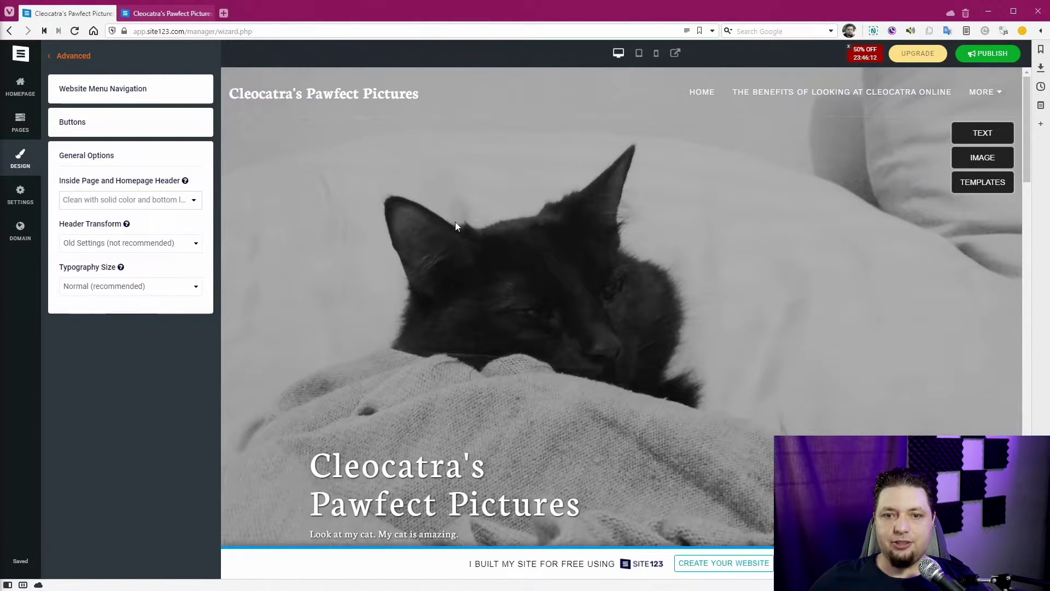
left_click(153, 201)
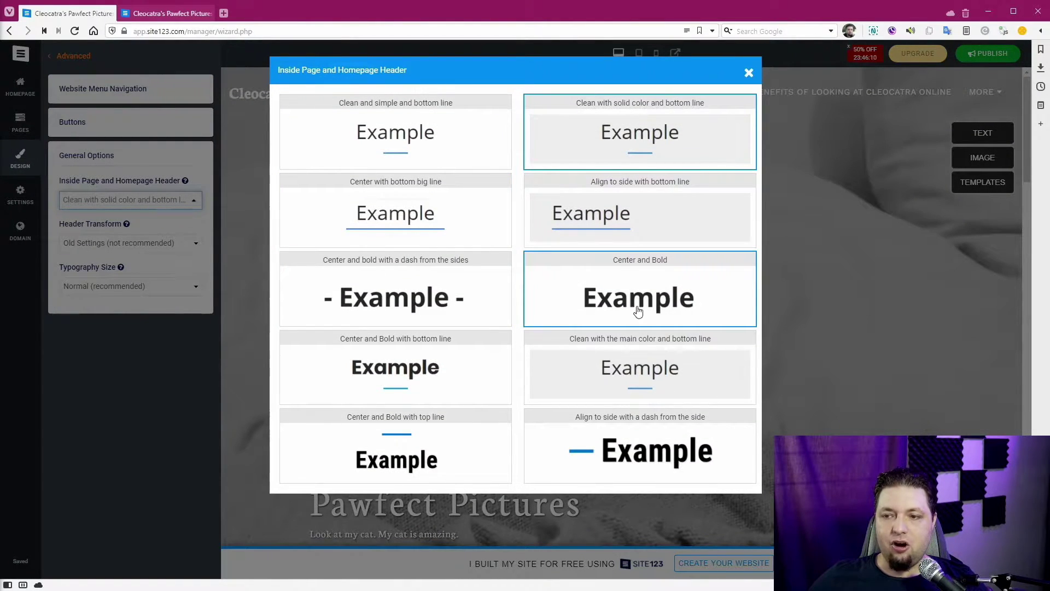
left_click(585, 222)
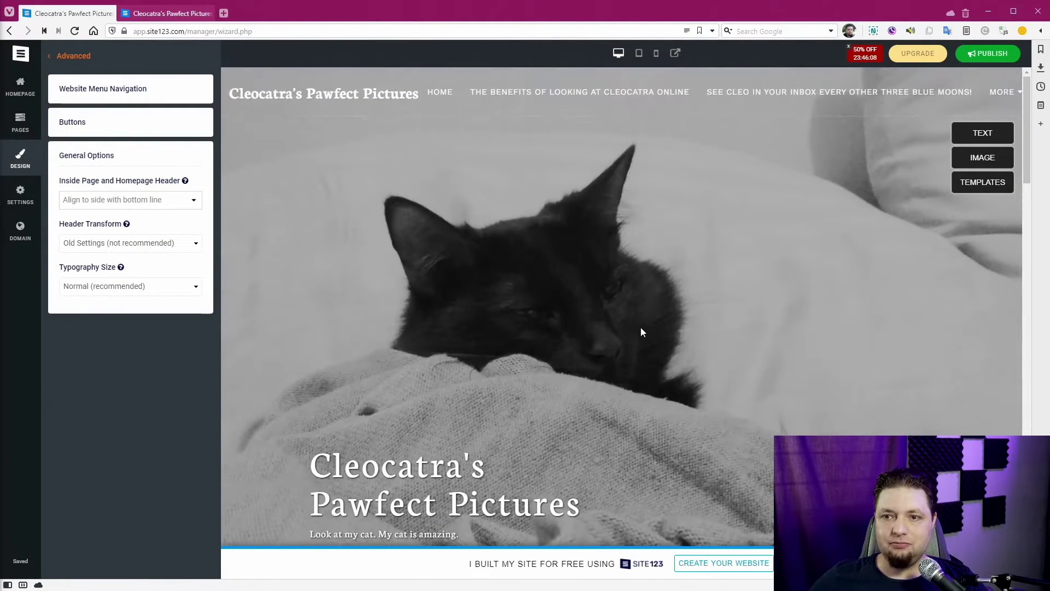
left_click(324, 93)
- Choose the logo style that puts a thin red line above the site name
scroll(113, 298, "down", 2)
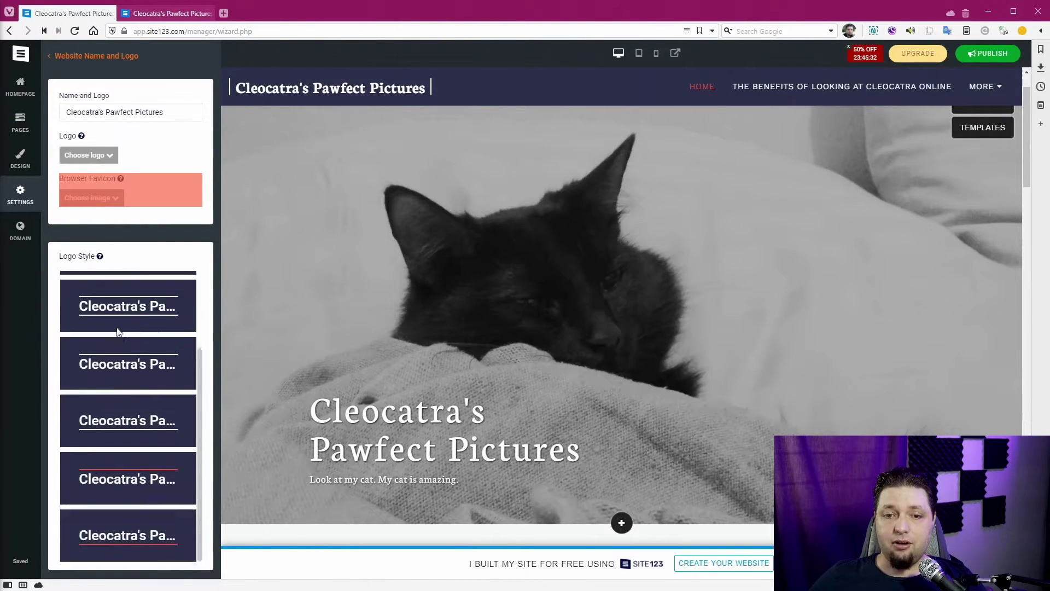
left_click(112, 297)
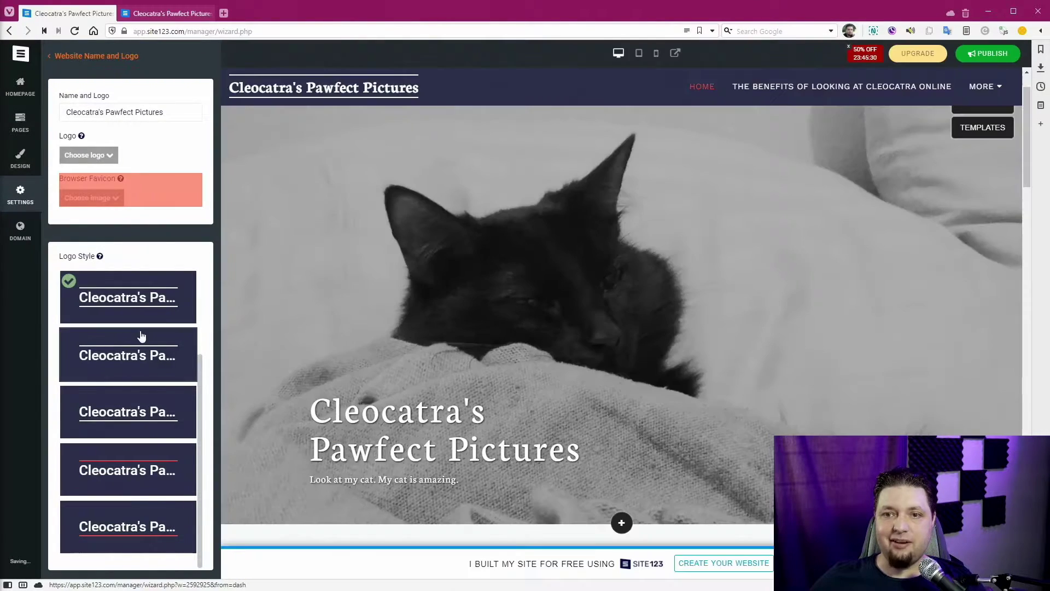
left_click(124, 426)
left_click(129, 475)
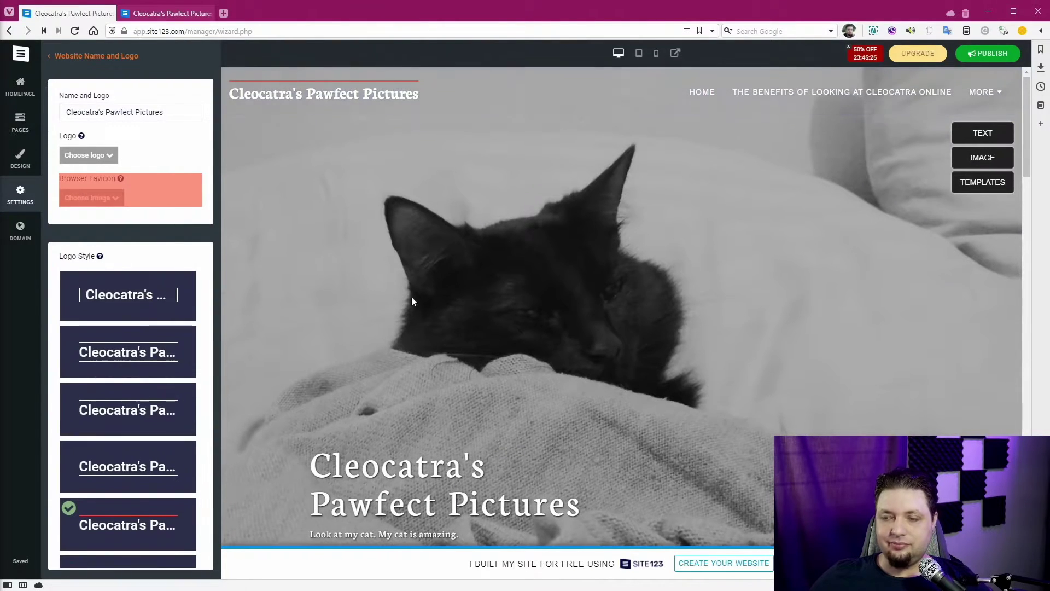
left_click(52, 55)
left_click(23, 52)
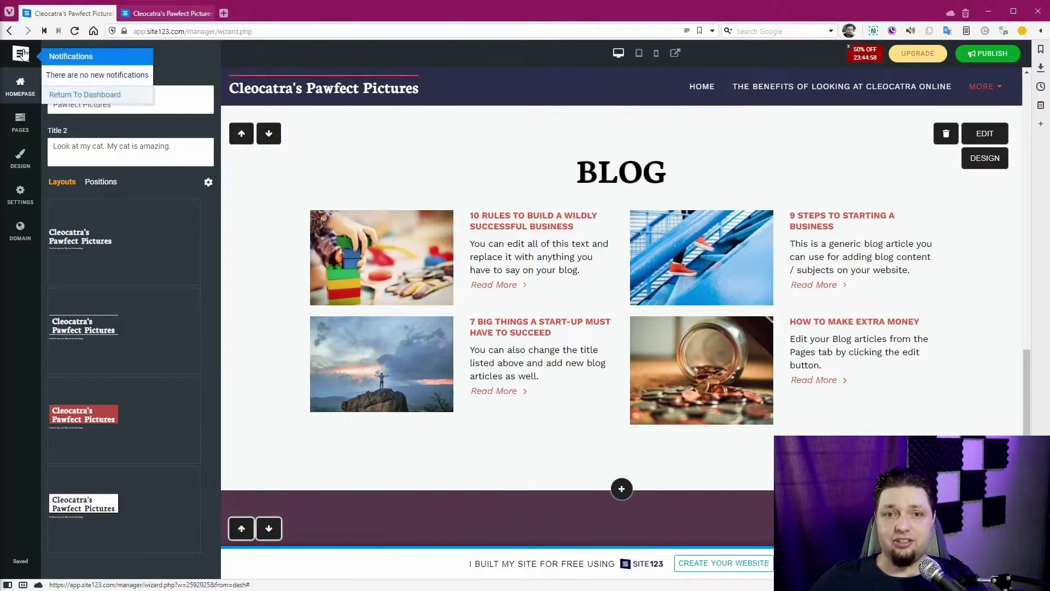
- Return to the dashboard and briefly view the published site in a new tab
left_click(87, 96)
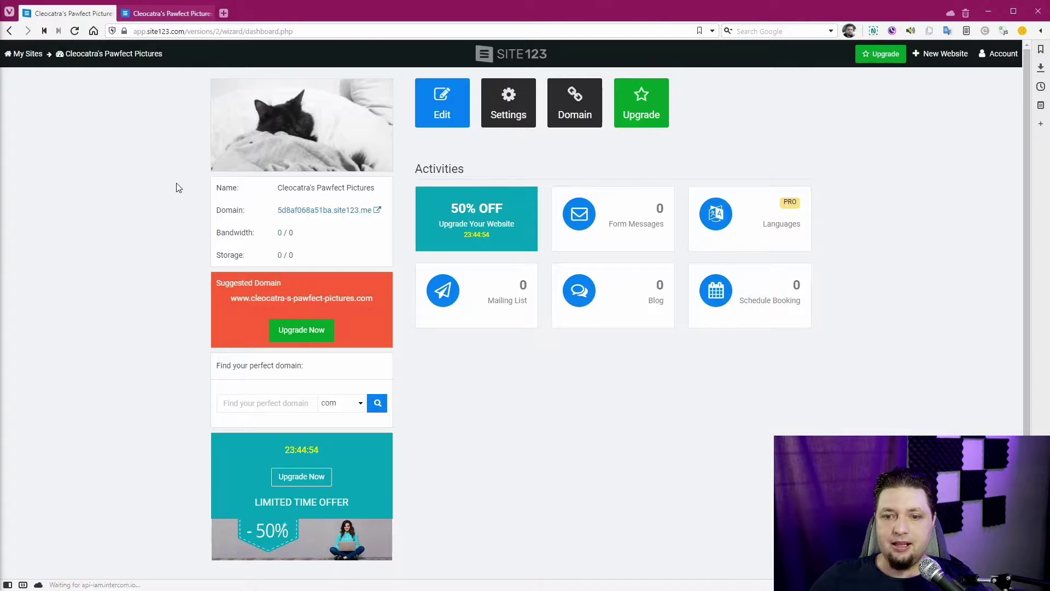
left_click(312, 215)
left_click(259, 20)
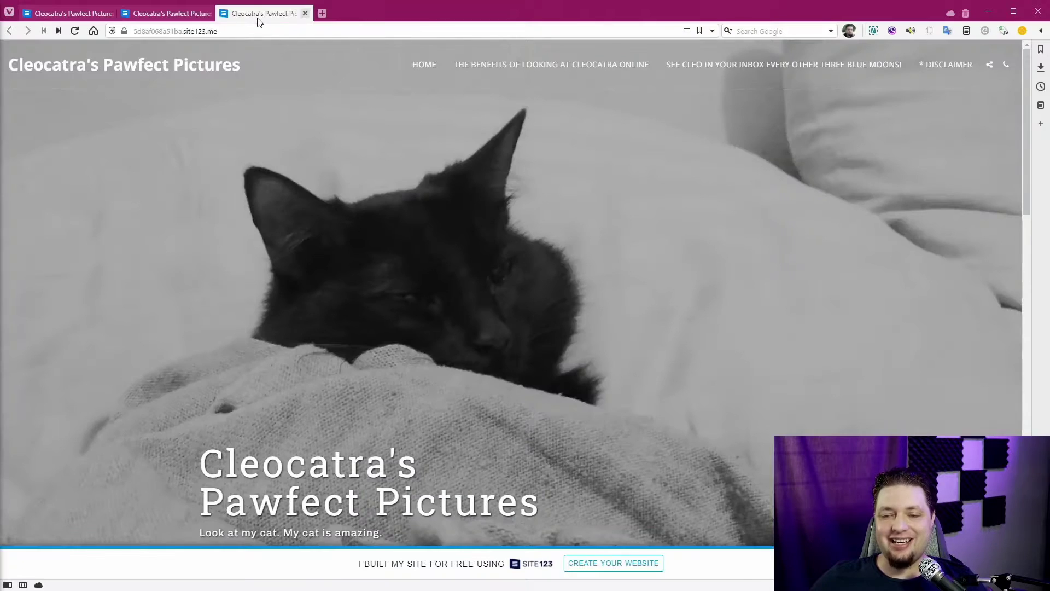
left_click_drag(138, 31, 218, 31)
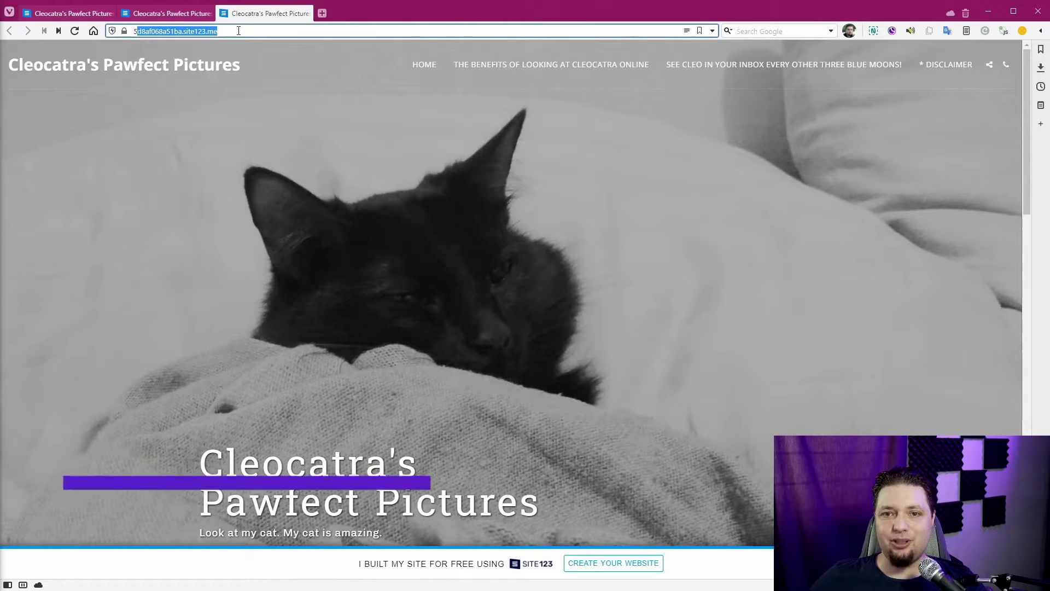
left_click(305, 13)
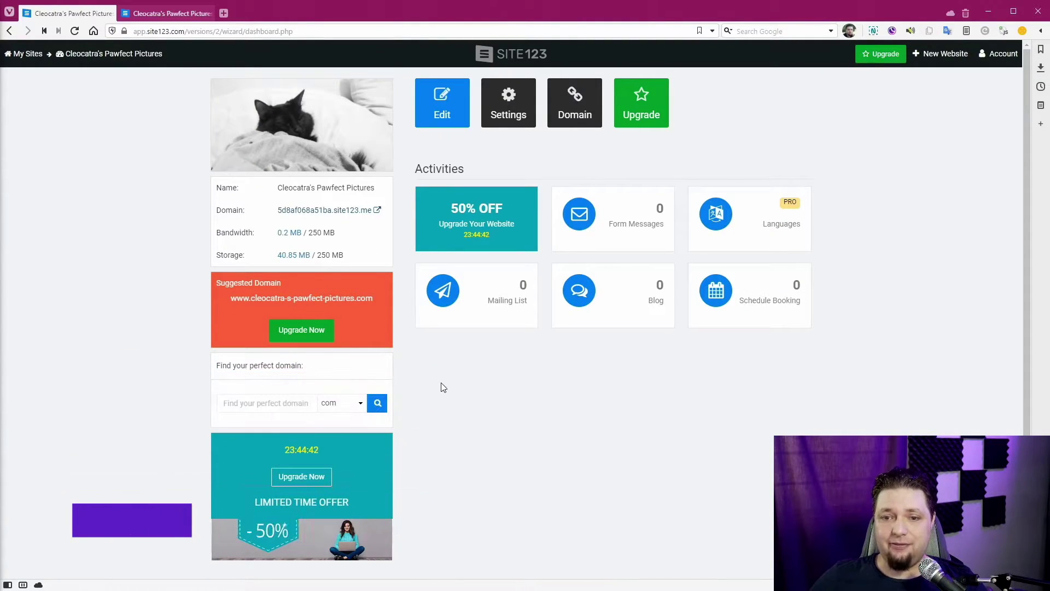
- Search for available 'cleocatra-rocks' domains in the dashboard's domain search
scroll(446, 385, "down", 1)
scroll(452, 381, "up", 1)
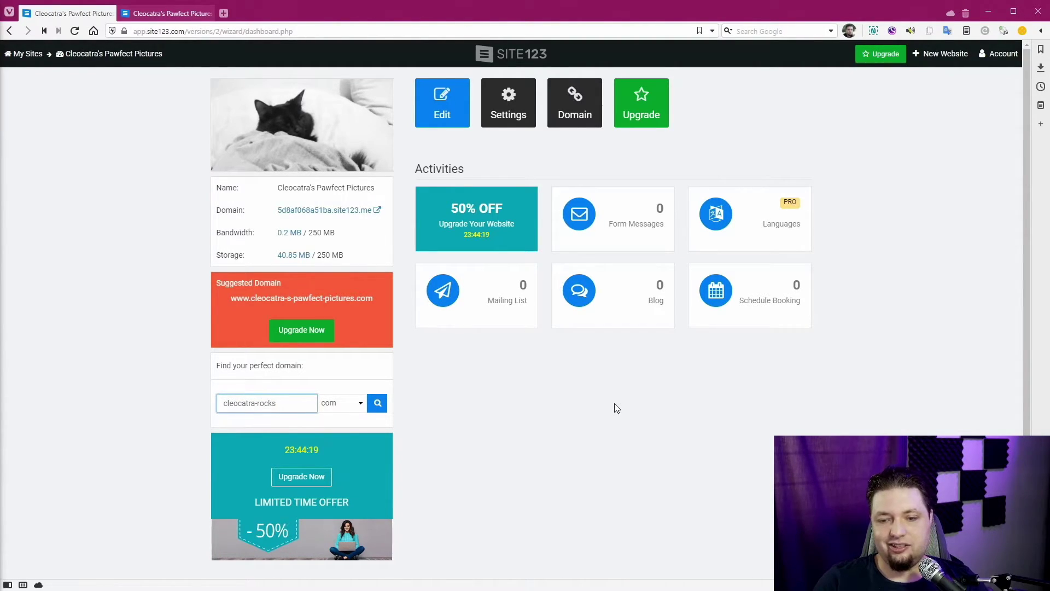
key("Return")
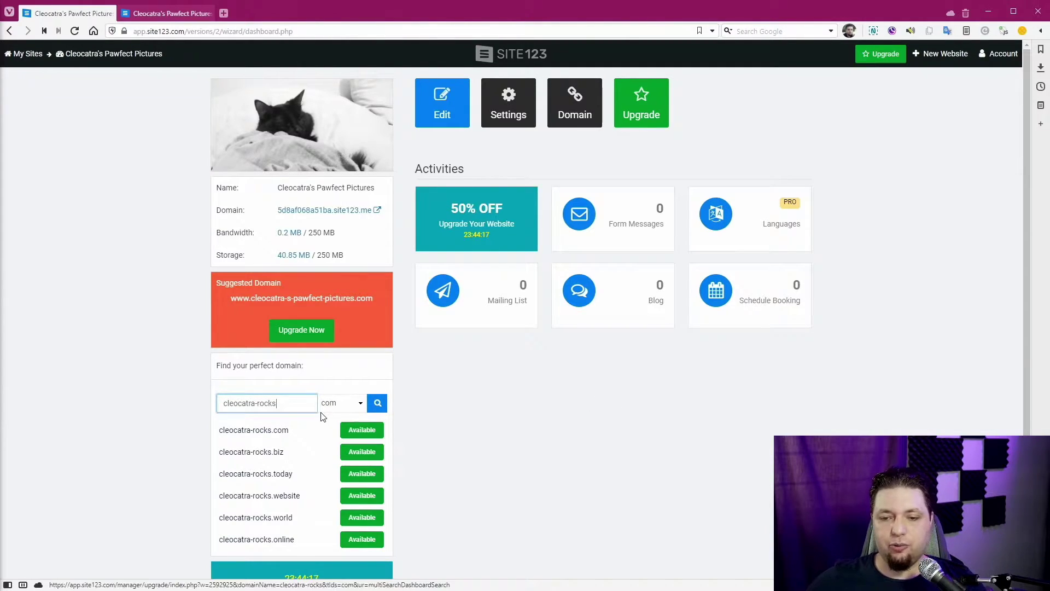